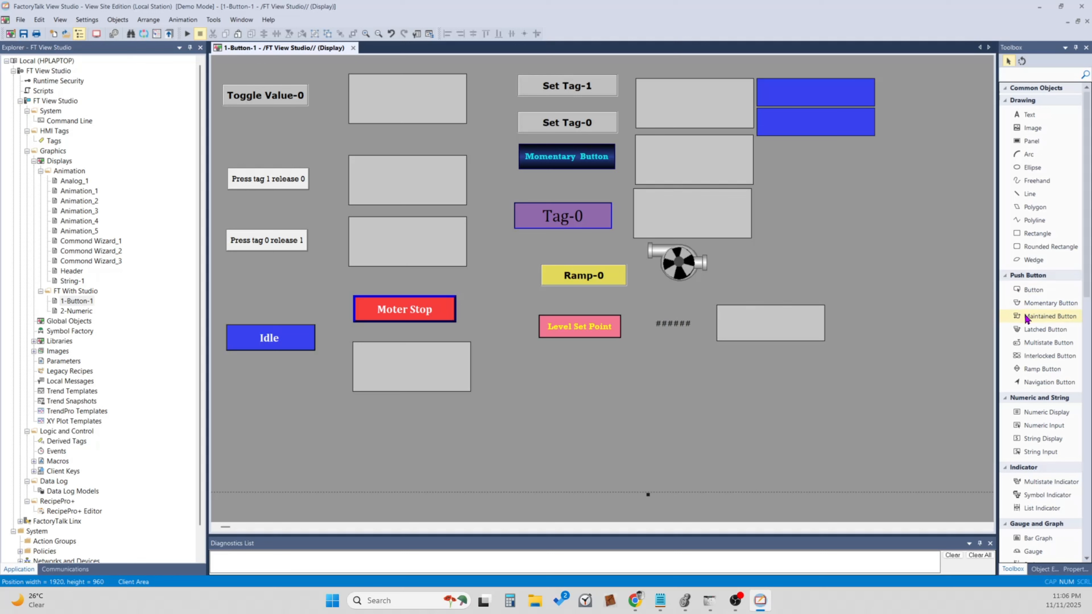
# Draw a new button below the Level Set Point button and give it the Raised style.
pyautogui.click(1031, 292)
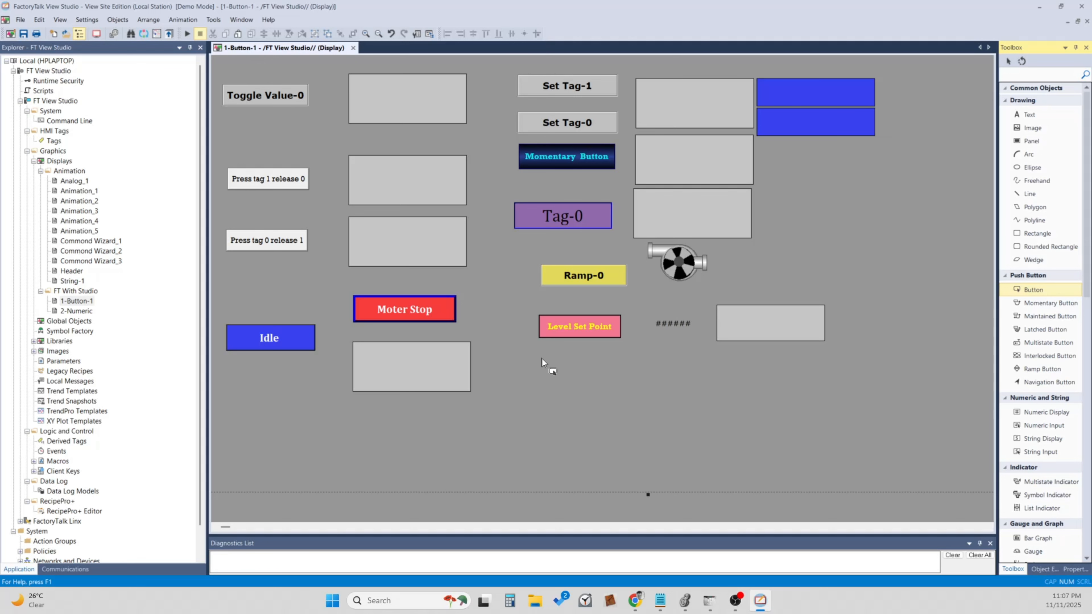
pyautogui.moveTo(541, 358); pyautogui.dragTo(629, 391)
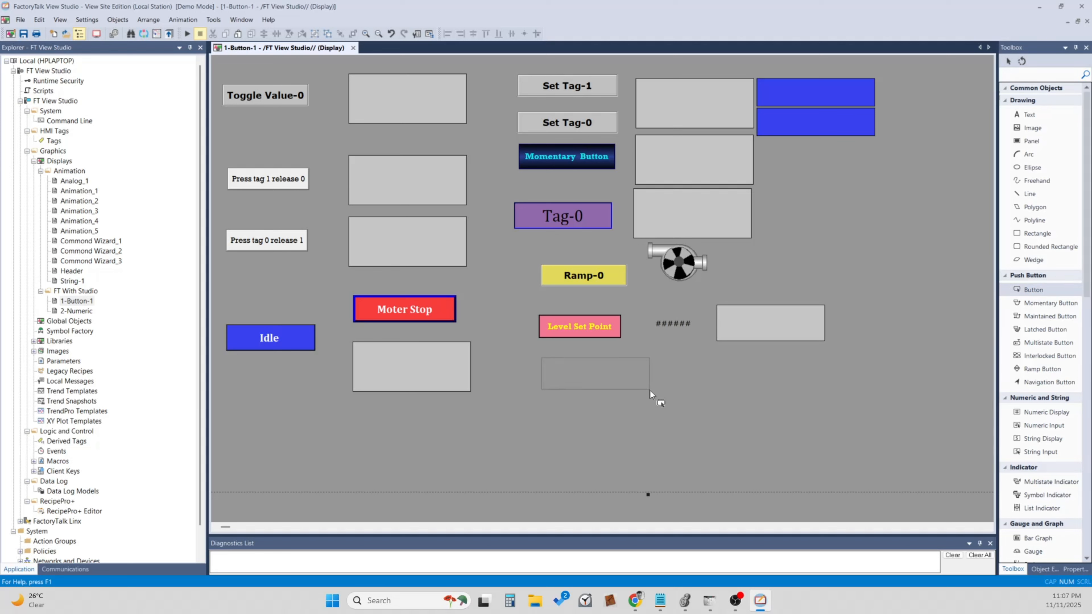
pyautogui.moveTo(650, 390); pyautogui.dragTo(649, 390)
pyautogui.moveTo(511, 134); pyautogui.dragTo(684, 131)
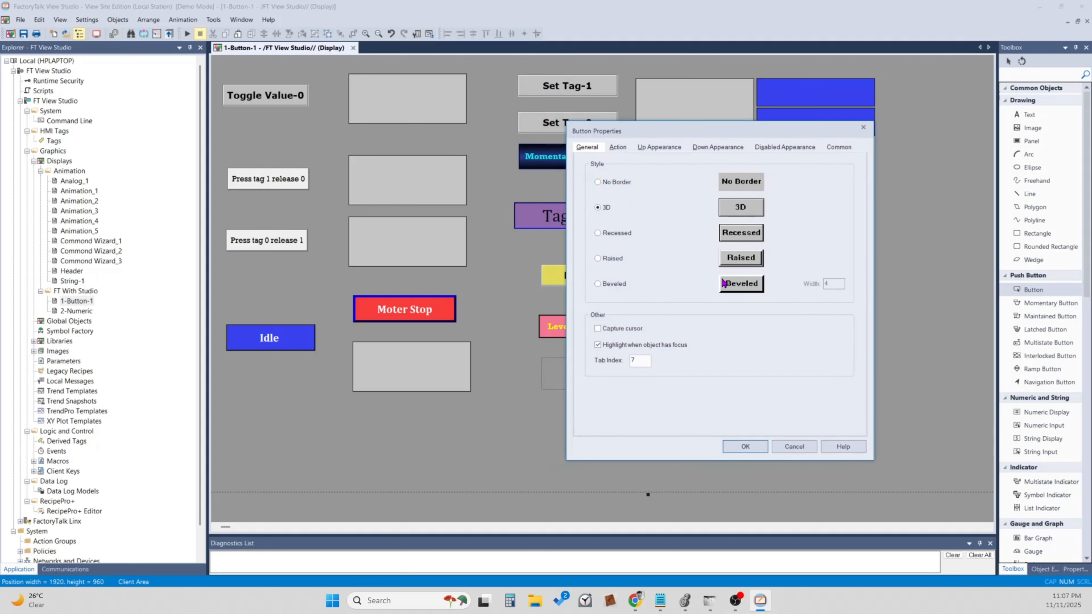
pyautogui.click(612, 259)
# Set the new button's action to Set tag to 1.
pyautogui.click(617, 147)
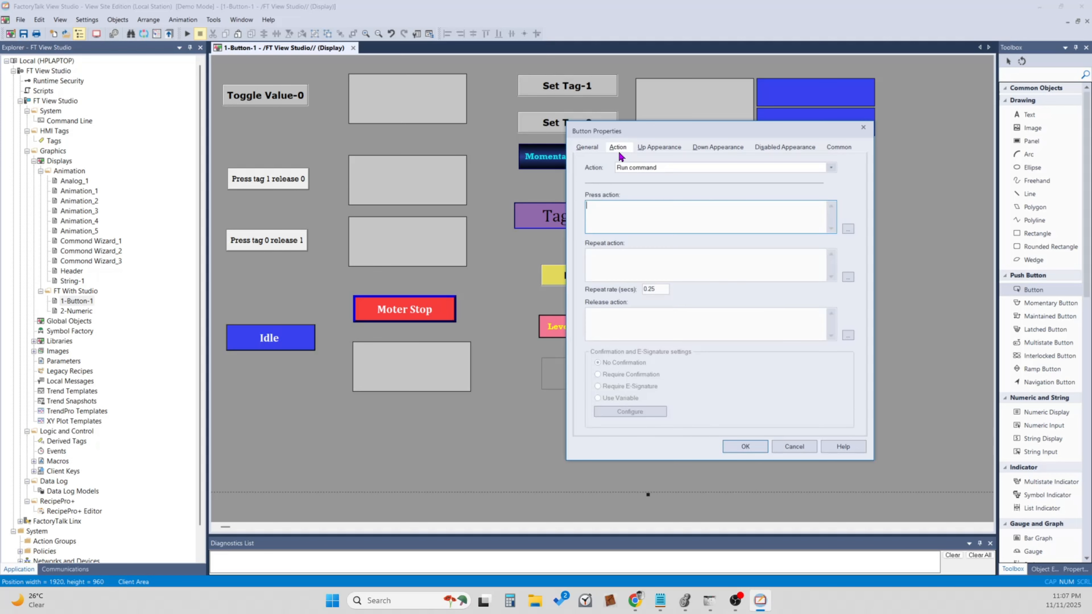
pyautogui.click(711, 168)
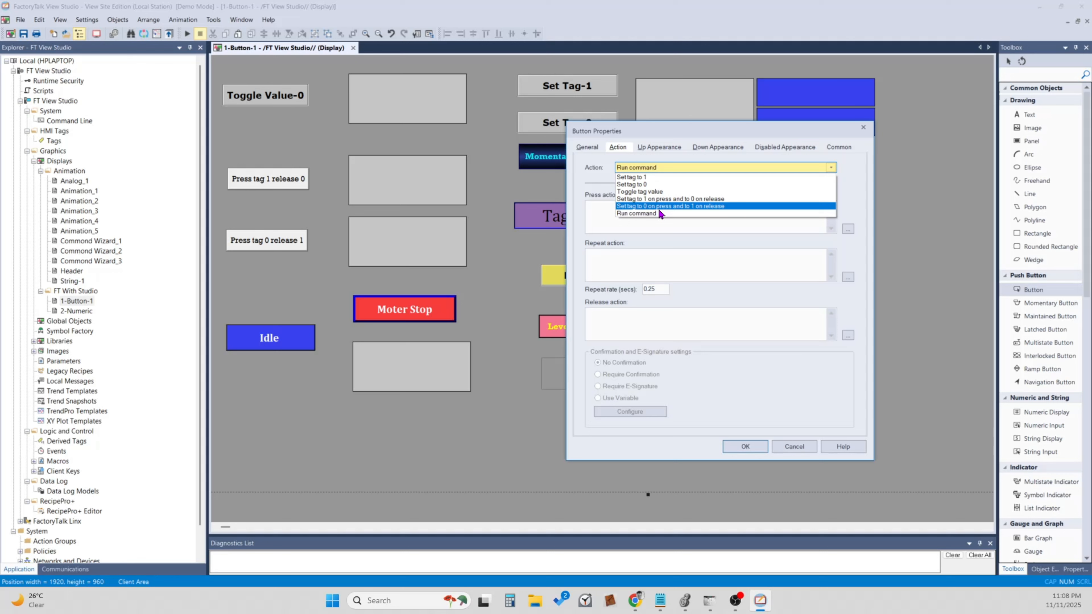
pyautogui.click(643, 177)
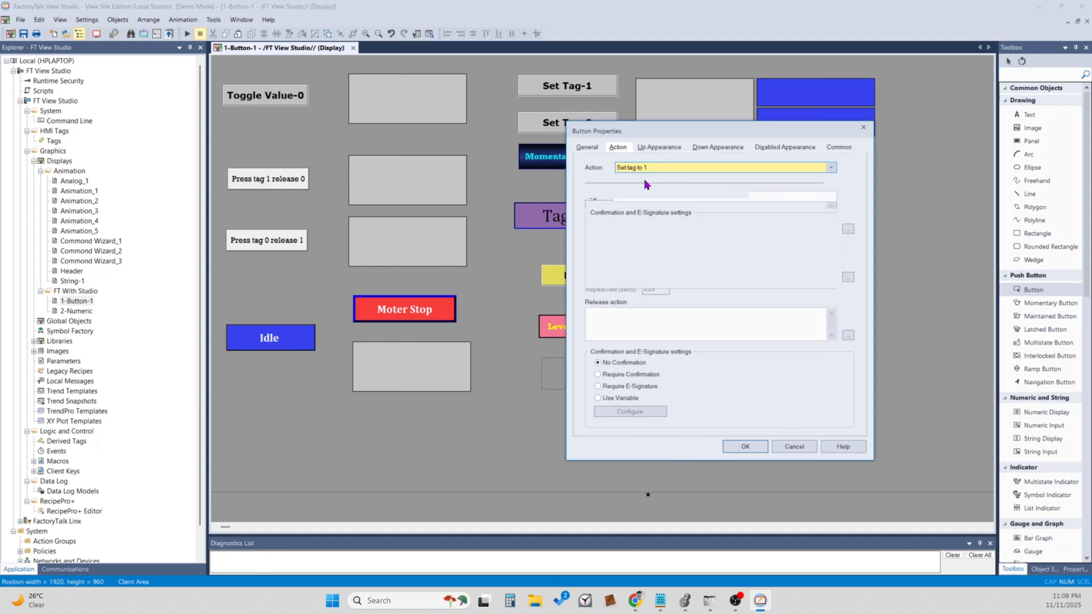
pyautogui.click(679, 194)
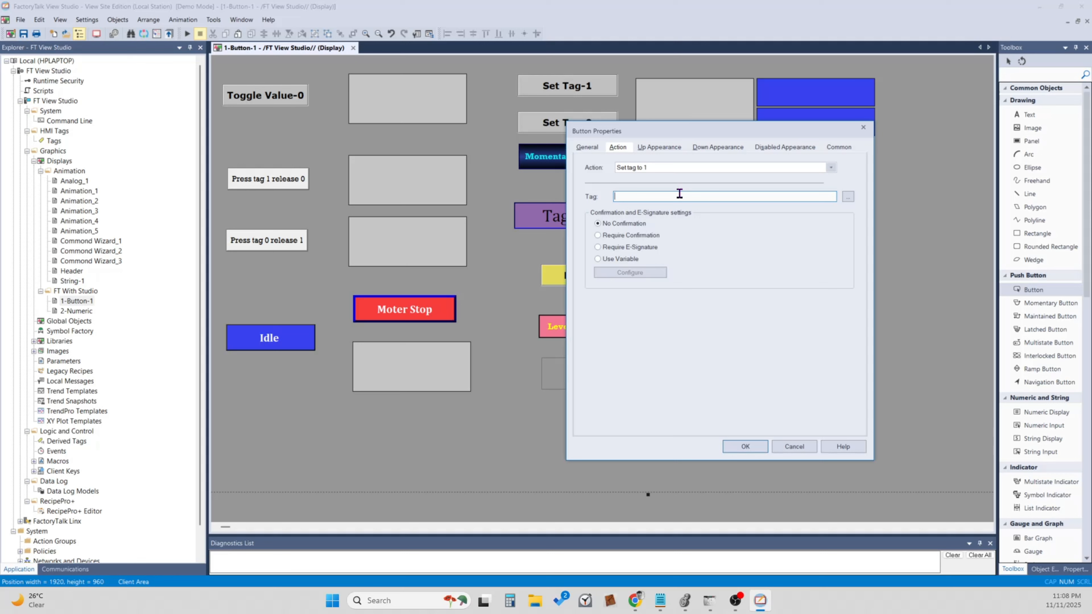
pyautogui.click(674, 149)
pyautogui.click(753, 320)
# Browse for the button's tag in the Online folder of FT with Studio and select Button_2.
pyautogui.click(852, 196)
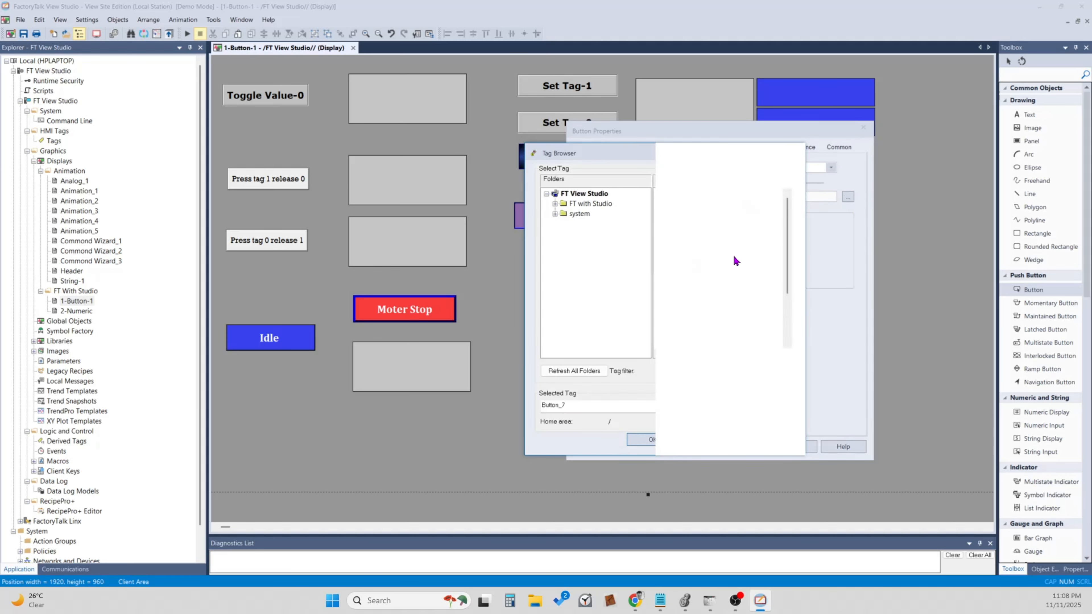
pyautogui.click(725, 230)
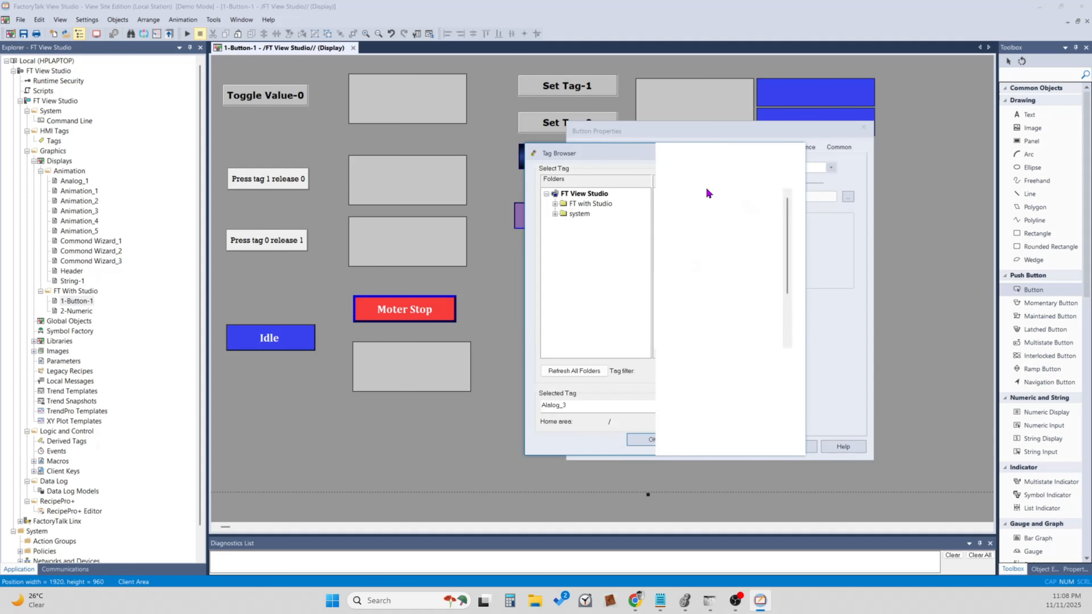
pyautogui.click(554, 204)
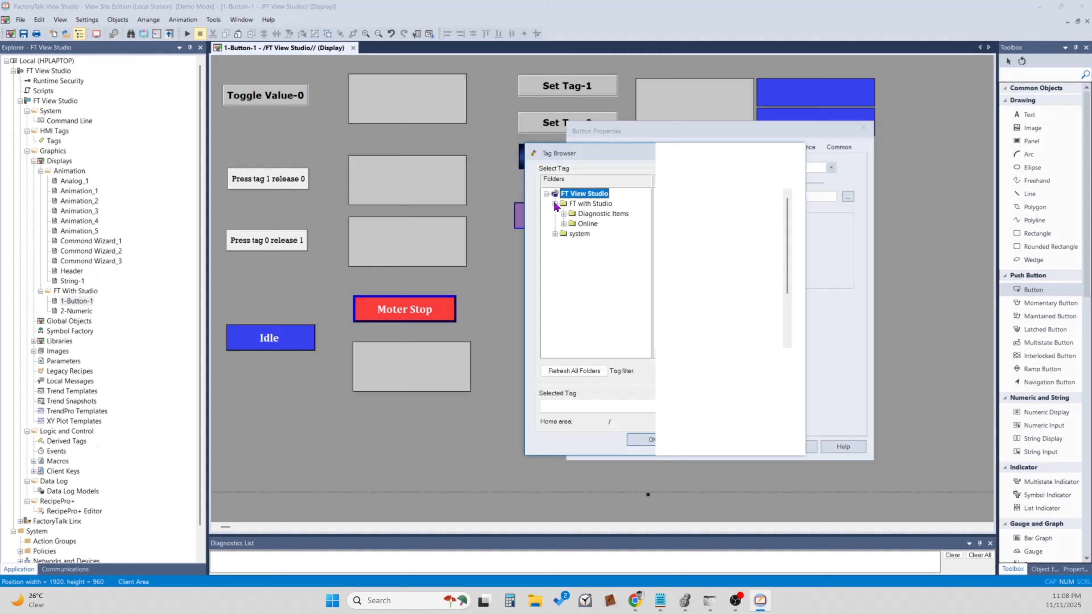
pyautogui.click(563, 223)
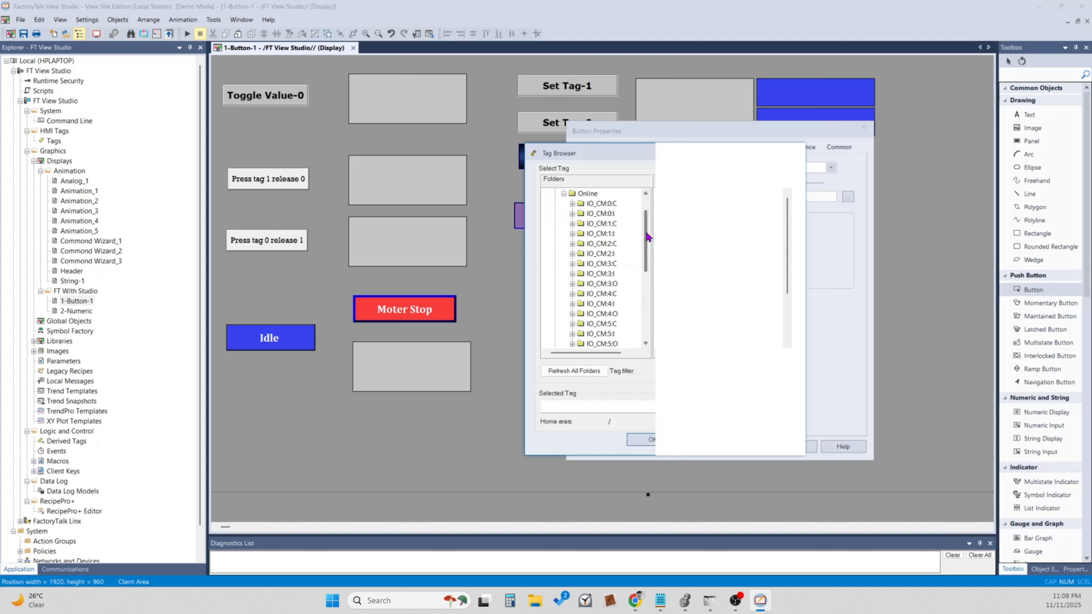
pyautogui.scroll(1, 644, 241)
pyautogui.click(588, 223)
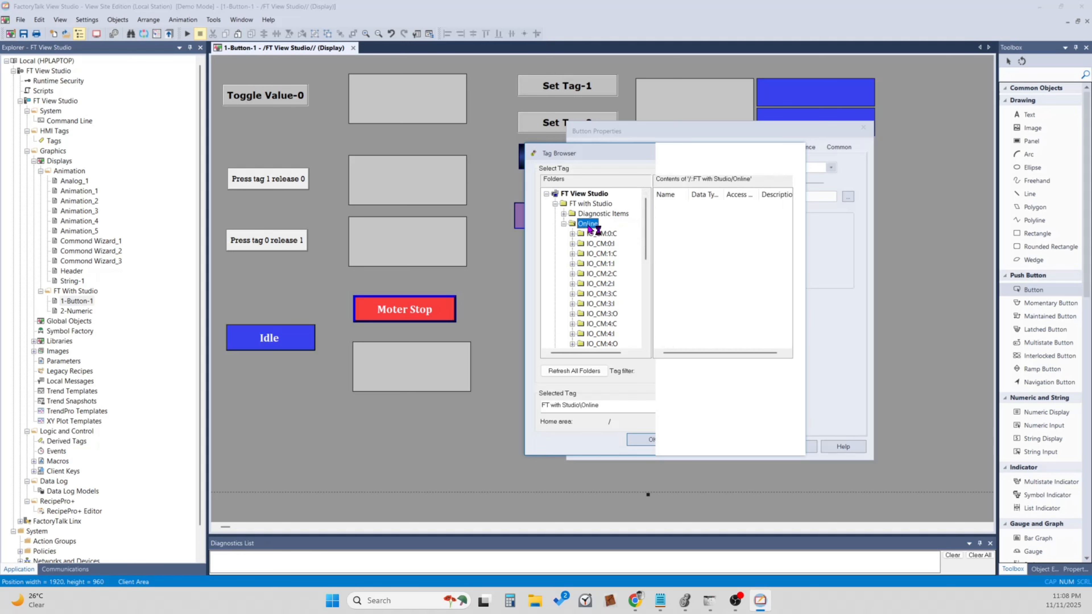
pyautogui.moveTo(689, 194); pyautogui.dragTo(735, 196)
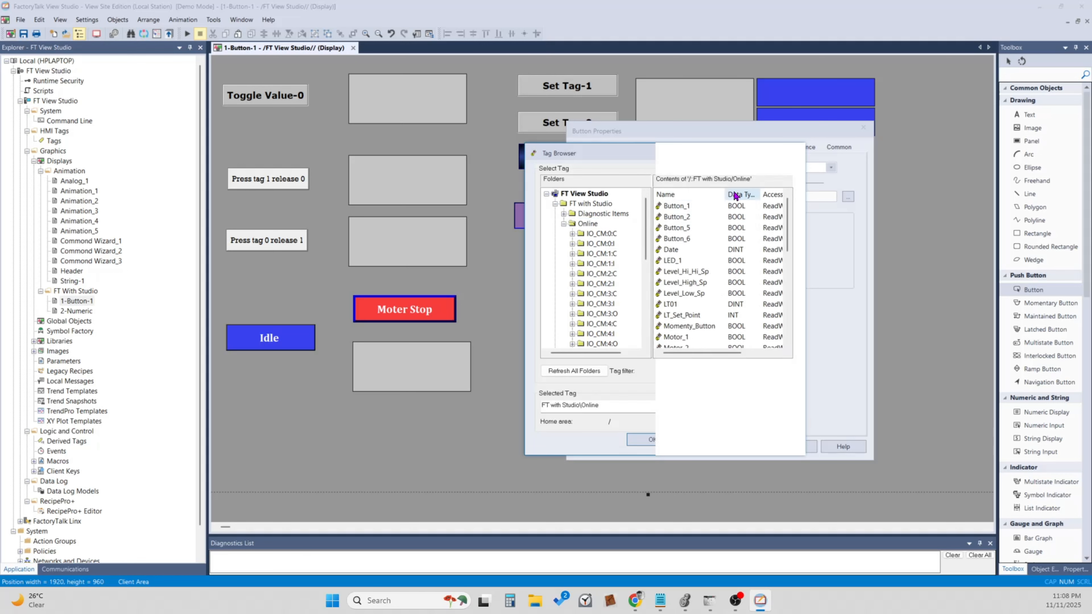
pyautogui.click(693, 217)
# Switch to Logix Designer and examine the rung linking Button_1 and Motor_3 in the Studio_With_FT routine.
pyautogui.click(691, 607)
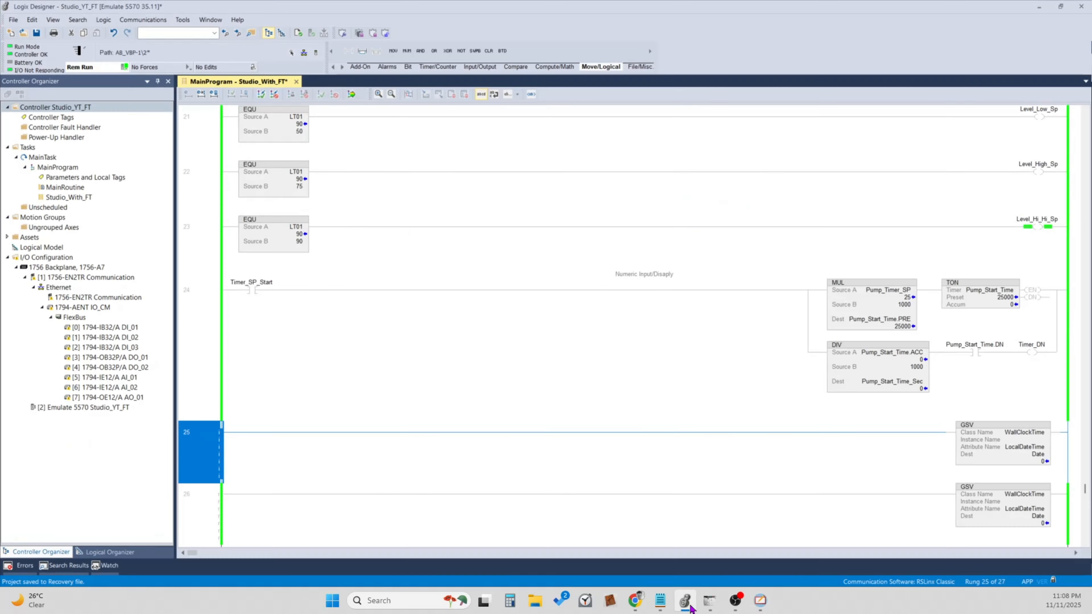
pyautogui.scroll(10, 469, 325)
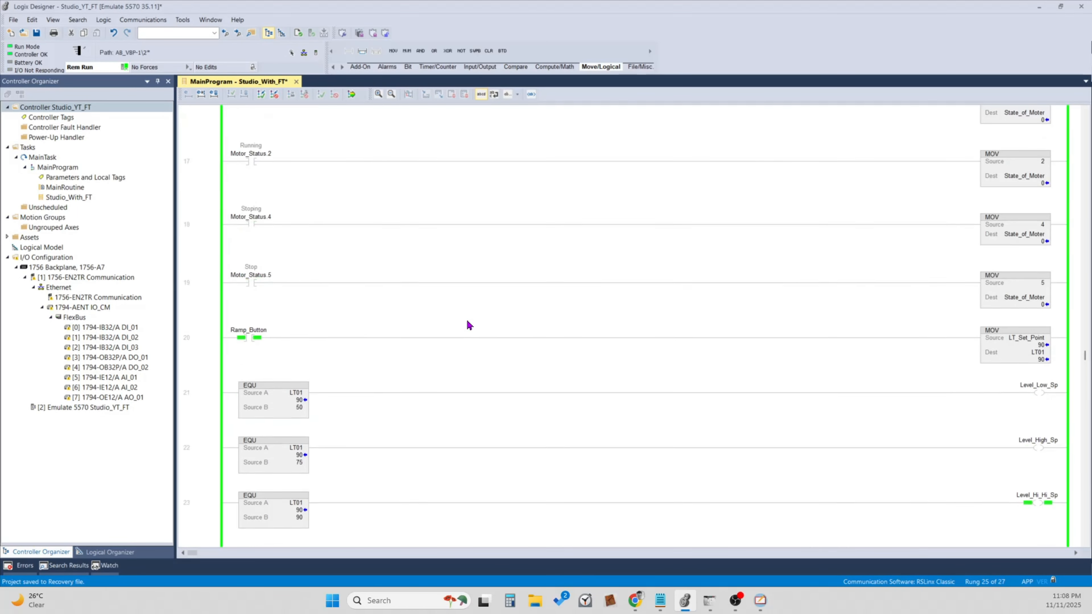
pyautogui.scroll(10, 468, 321)
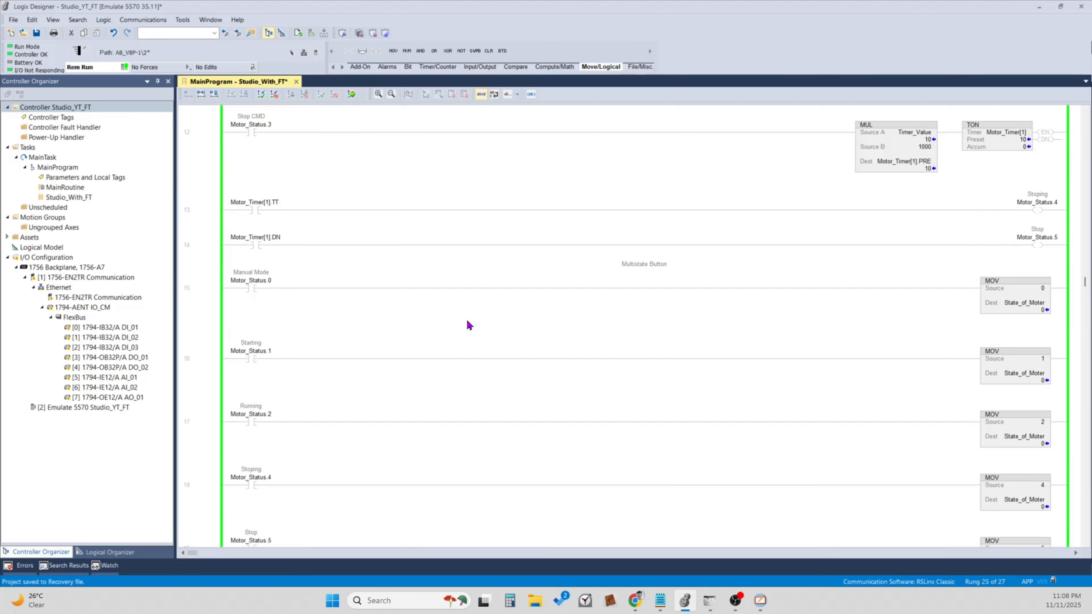
pyautogui.scroll(5, 468, 324)
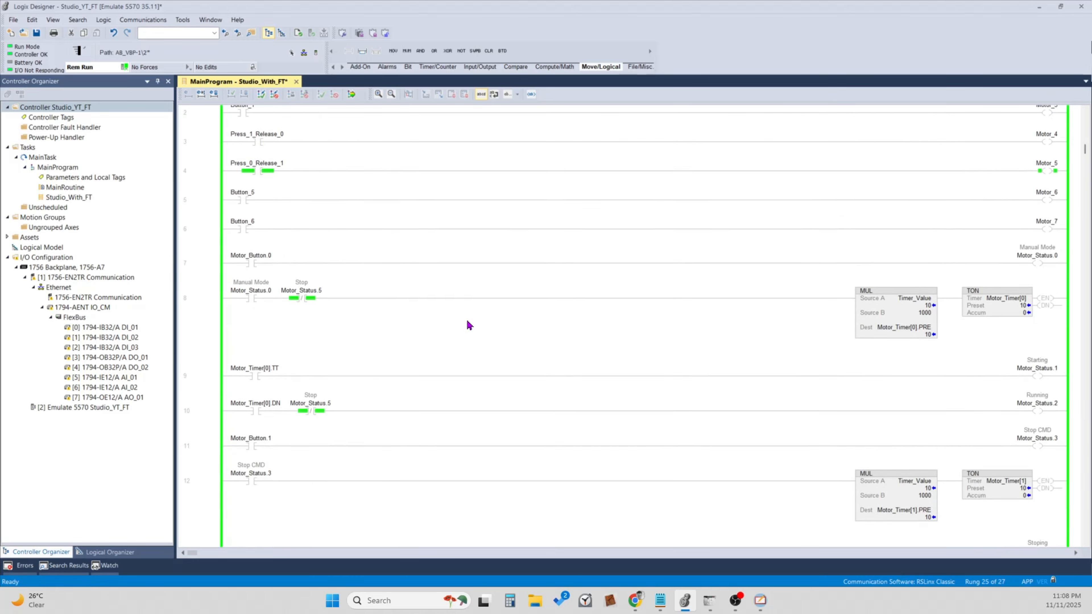
pyautogui.click(194, 183)
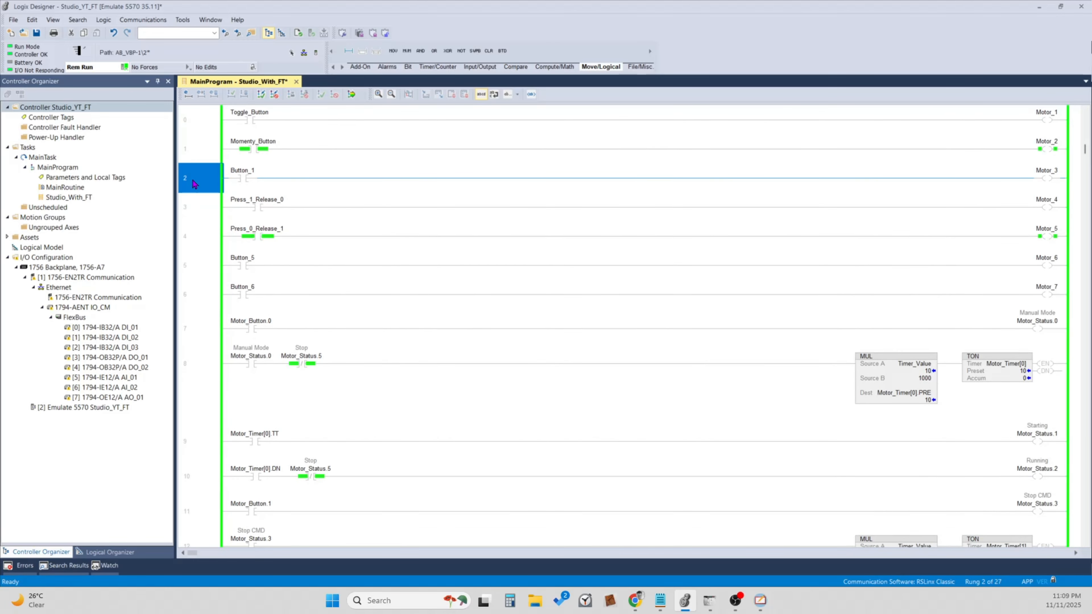
pyautogui.click(236, 176)
pyautogui.click(210, 179)
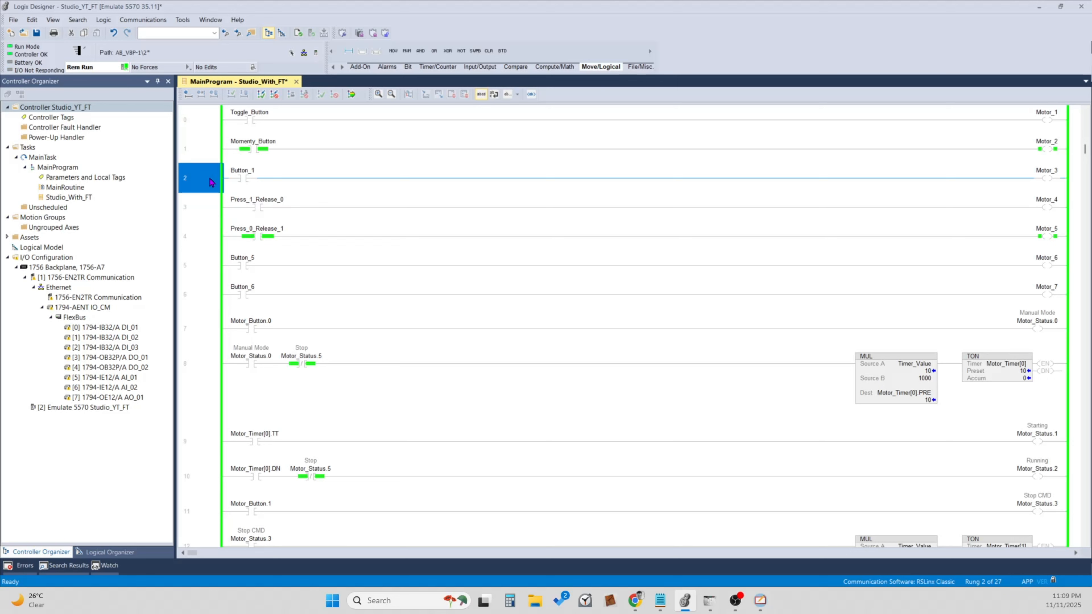
pyautogui.click(239, 178)
pyautogui.click(1052, 179)
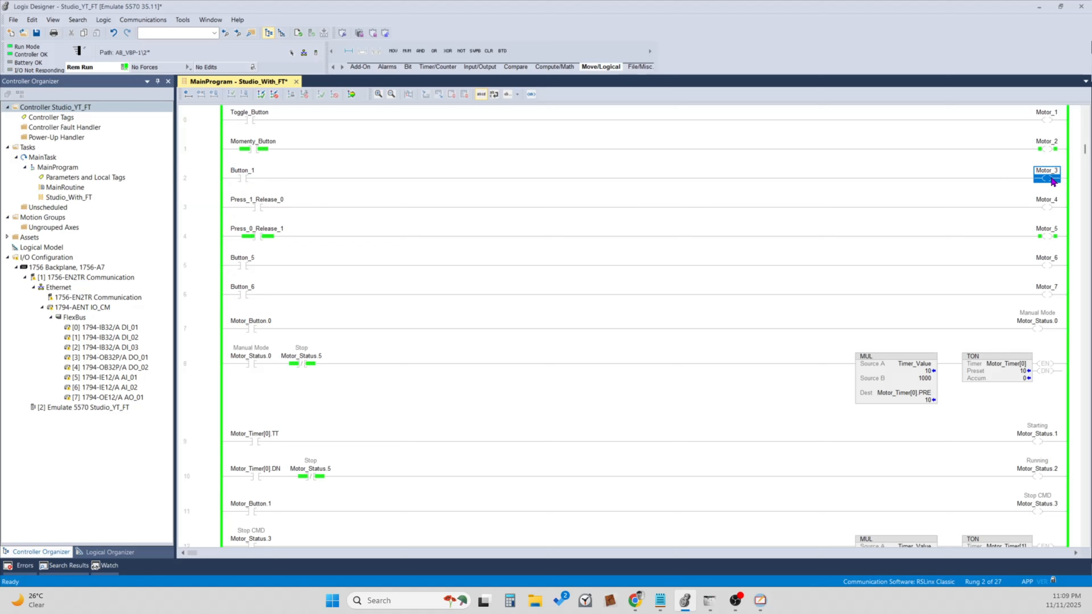
pyautogui.click(208, 184)
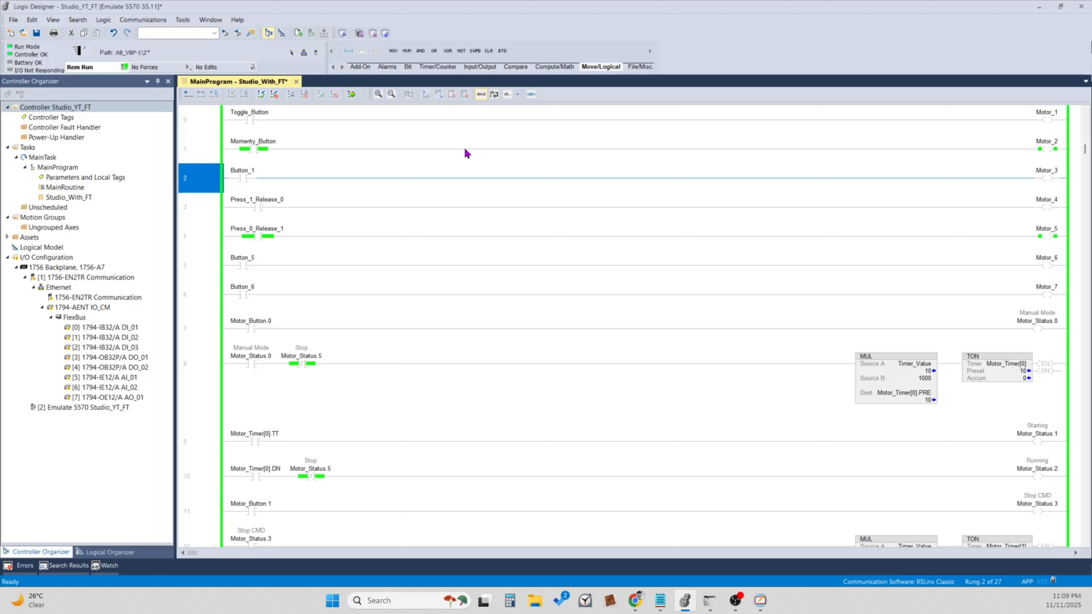
# Switch back to FactoryTalk View Studio and assign the Button_1 tag to the button's action.
pyautogui.click(759, 600)
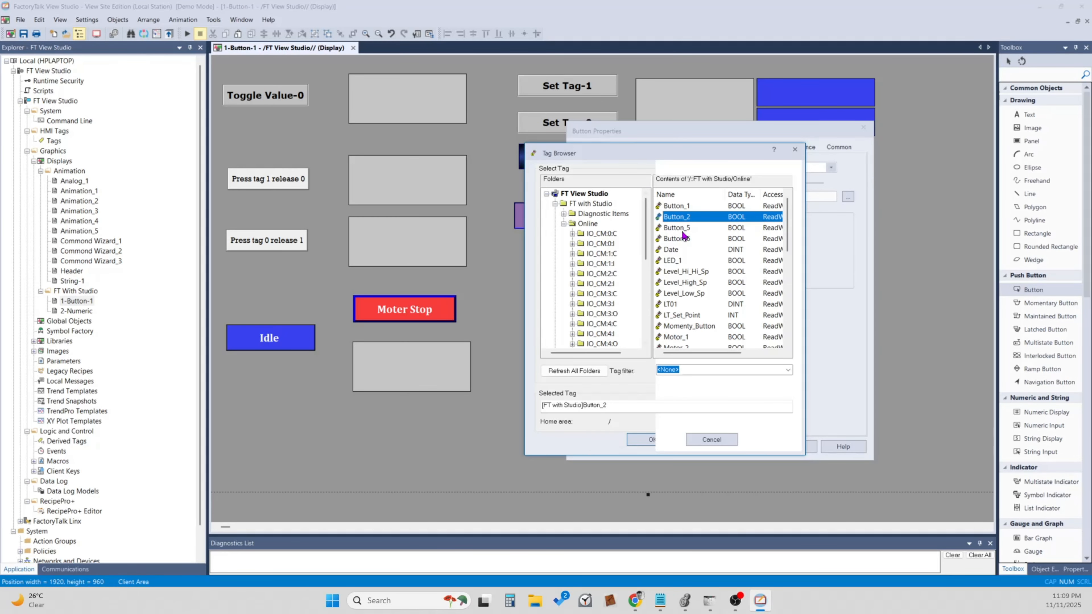
pyautogui.click(684, 207)
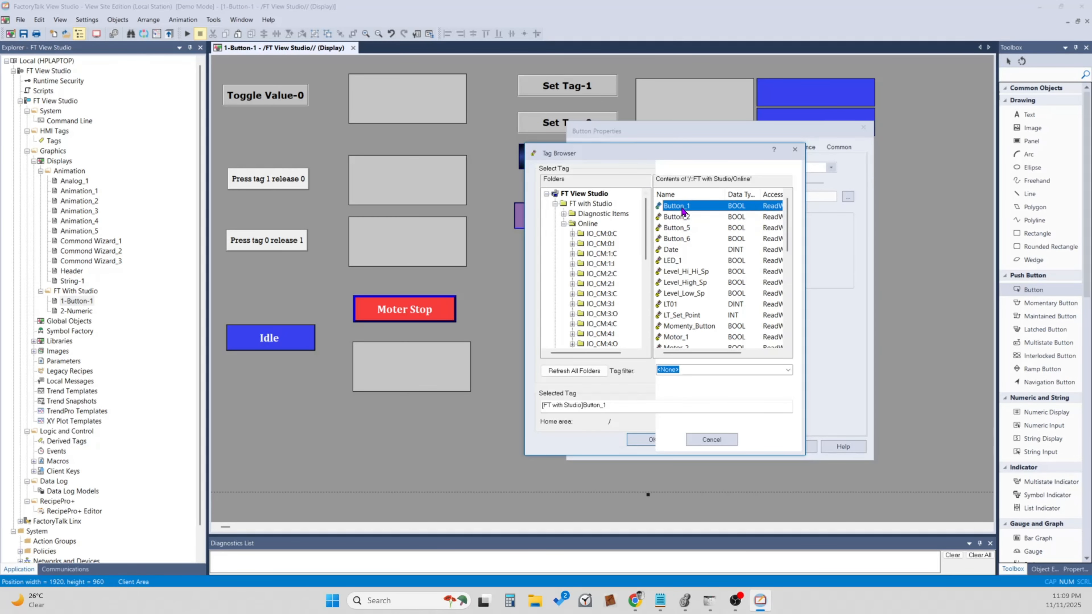
pyautogui.click(651, 439)
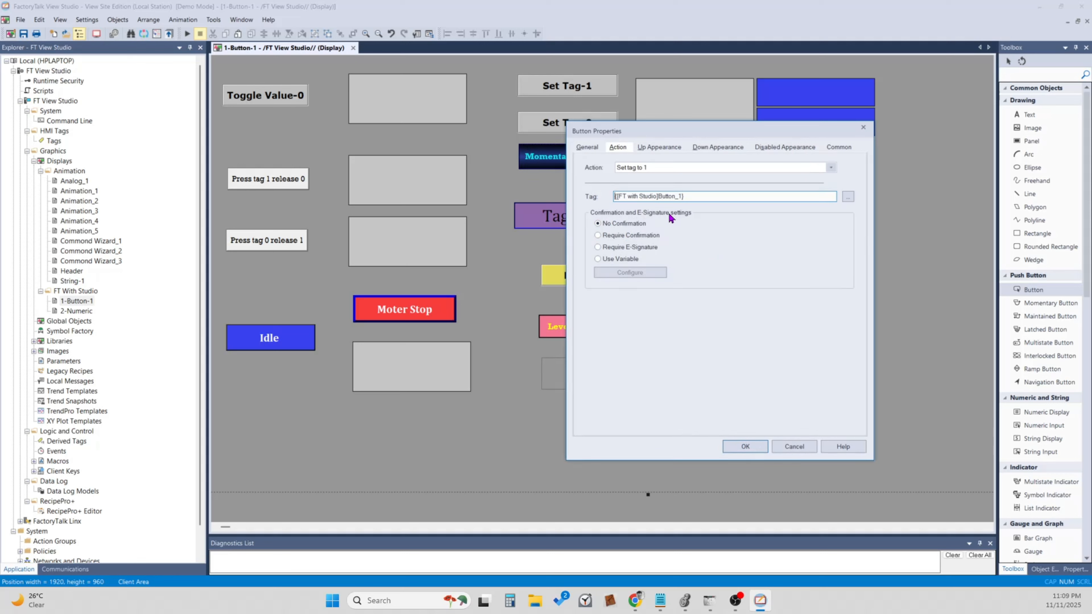
# Make the button's action require confirmation, open the confirmation settings and move their dialog clear of the tag settings.
pyautogui.click(598, 236)
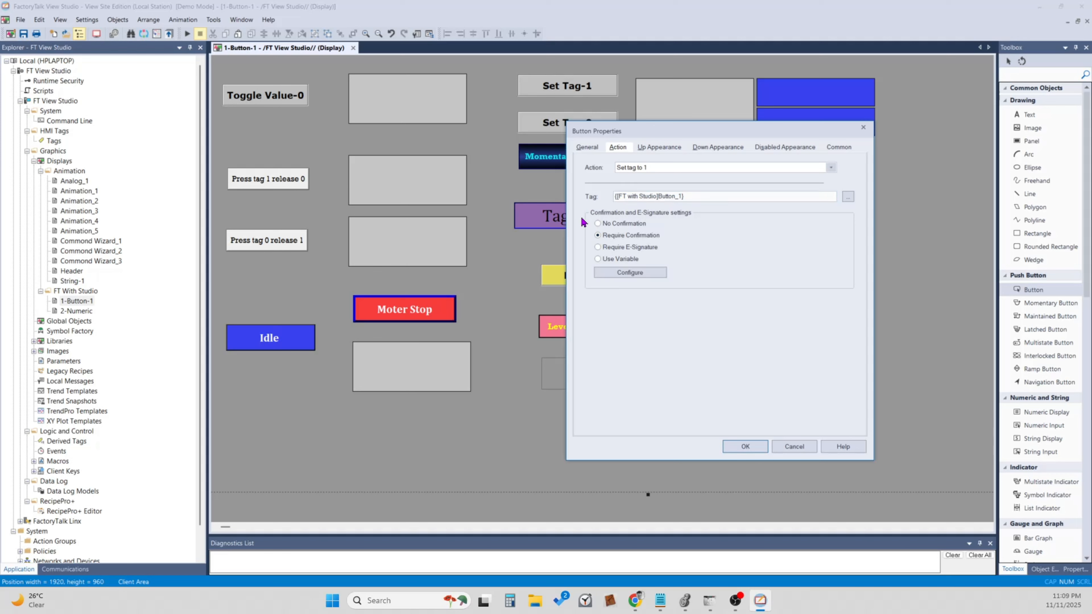
pyautogui.click(628, 277)
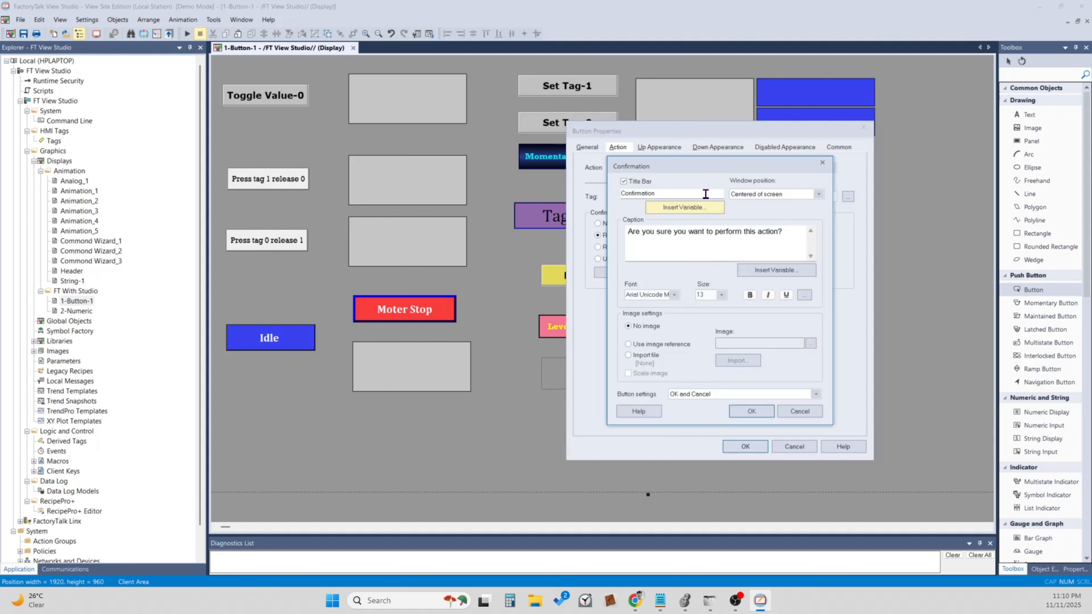
pyautogui.moveTo(697, 166); pyautogui.dragTo(540, 218)
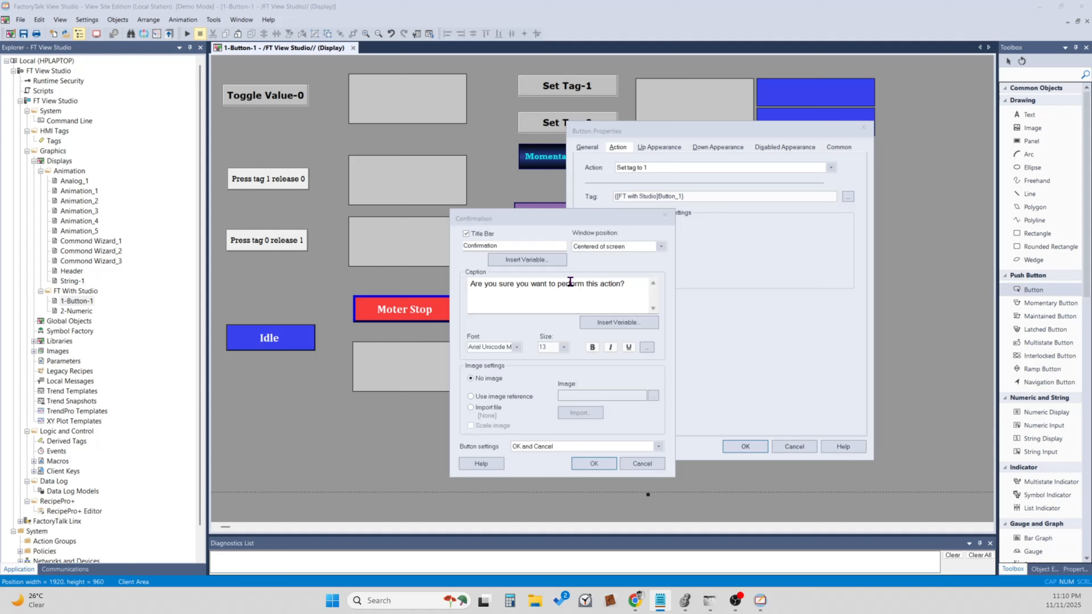
pyautogui.moveTo(538, 217); pyautogui.dragTo(500, 175)
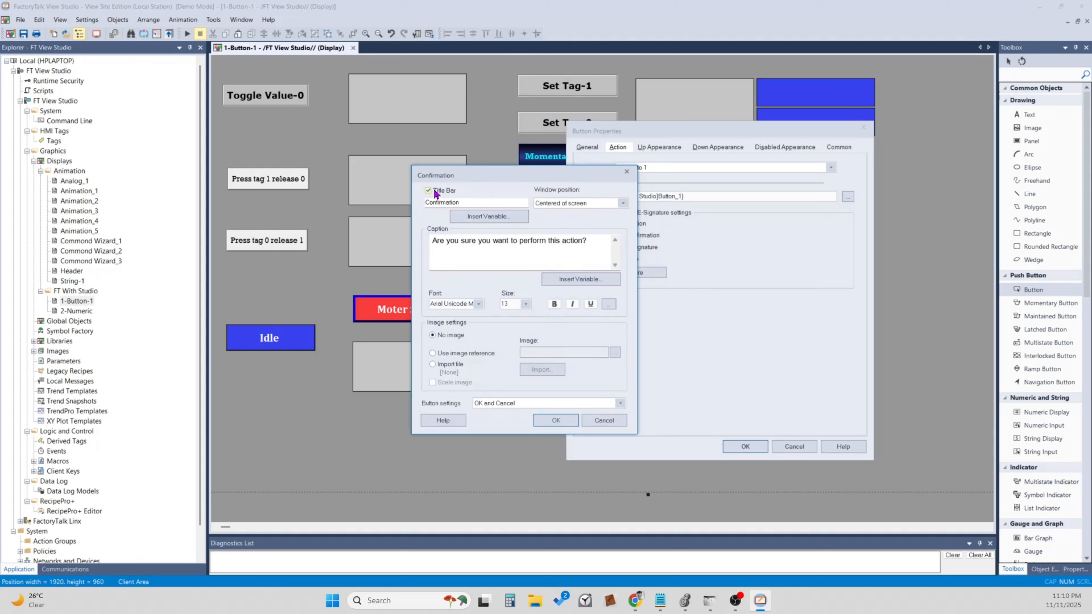
# Replace the confirmation window's title bar text with "Motor Start Confirmation".
pyautogui.click(469, 201)
pyautogui.hotkey('alt', 'Tab')
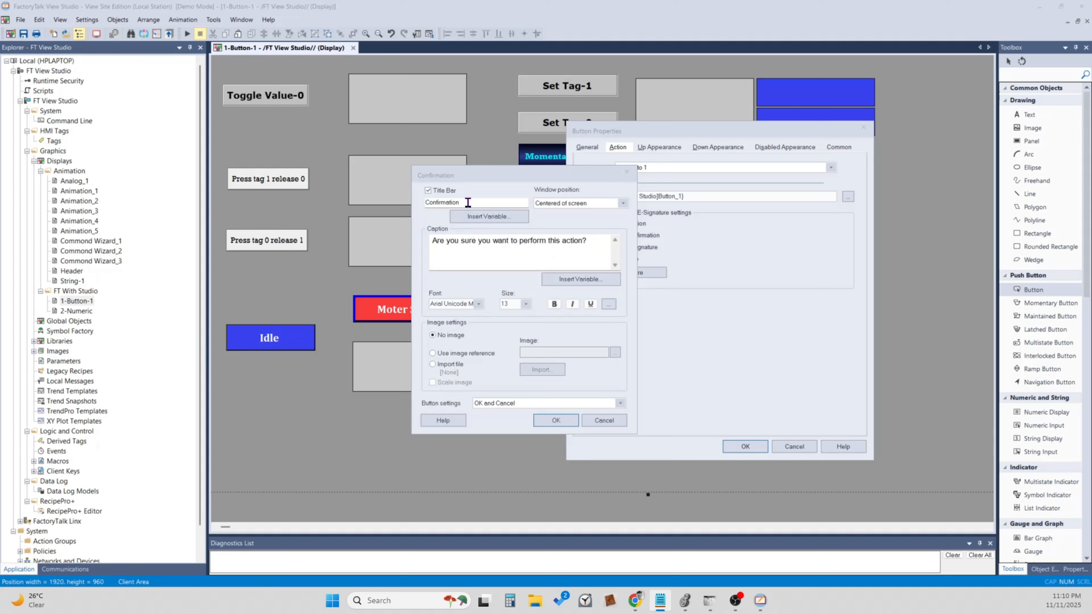
pyautogui.hotkey('alt', 'Tab')
pyautogui.rightClick(447, 204)
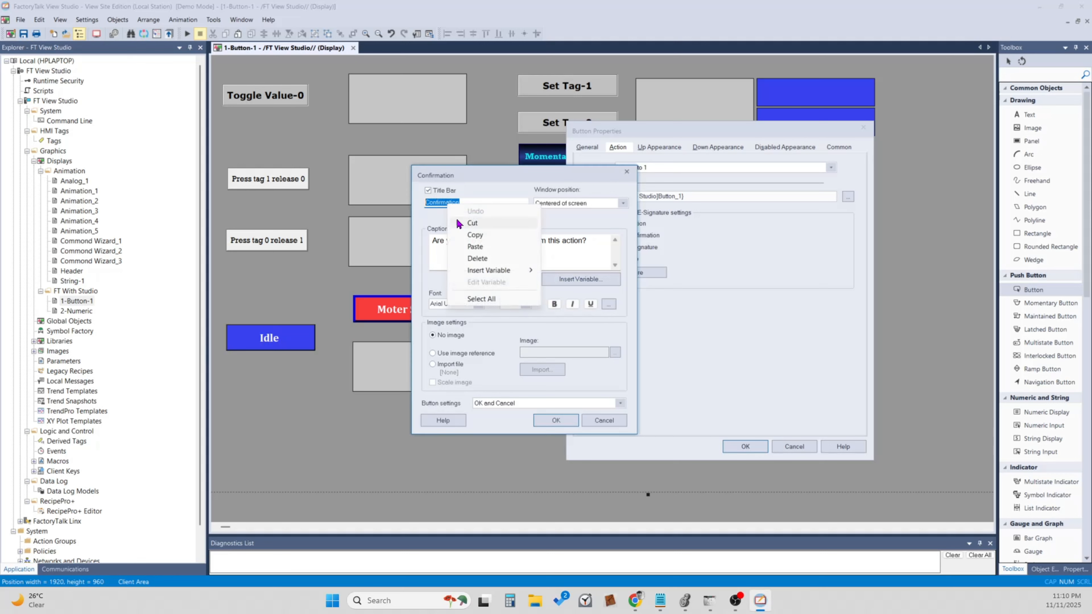
pyautogui.click(475, 247)
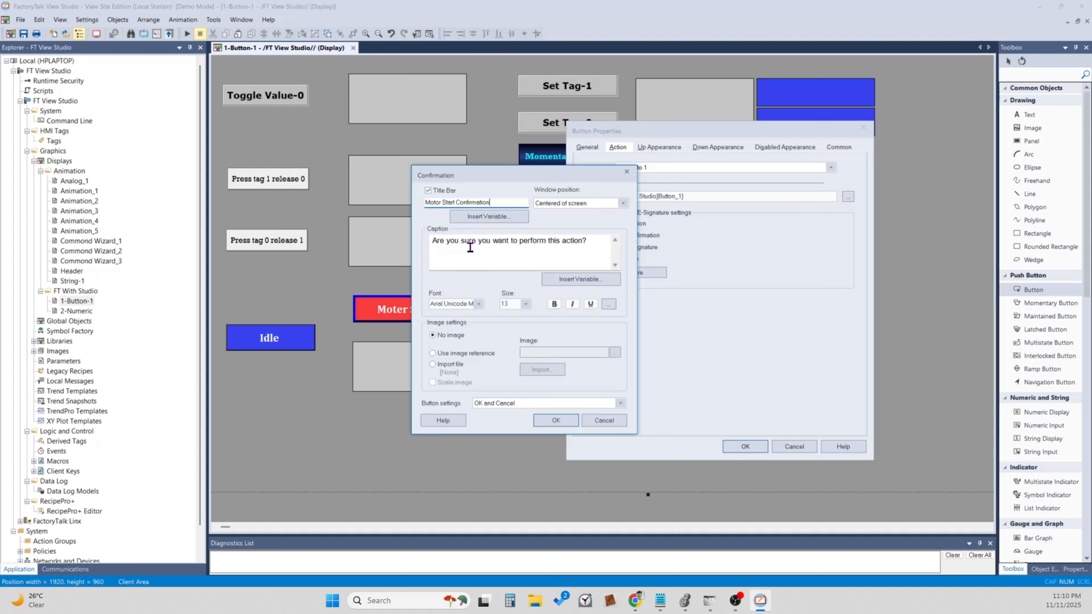
pyautogui.click(494, 220)
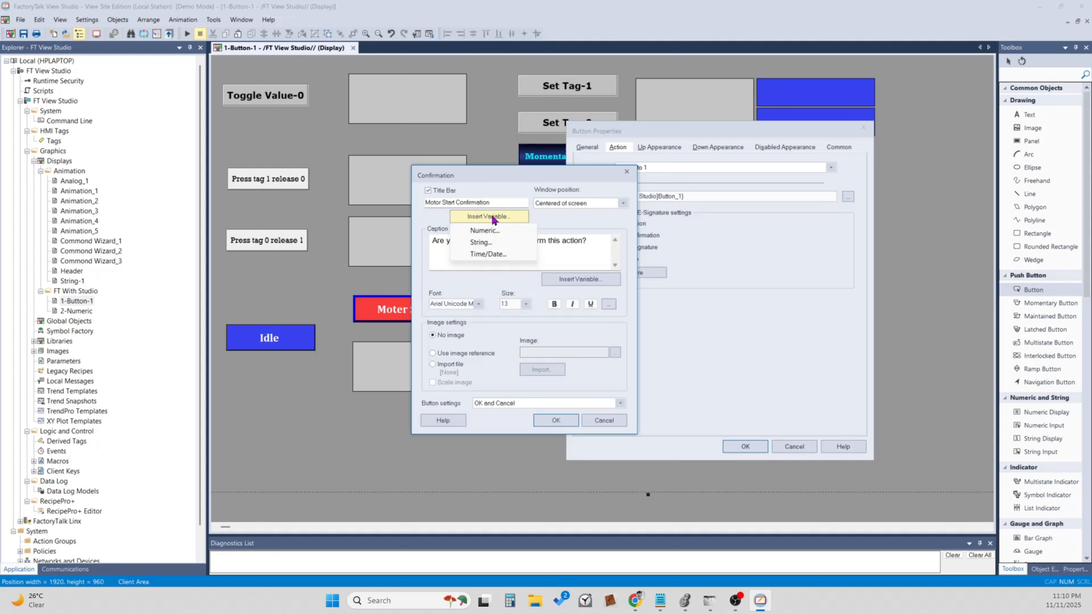
pyautogui.click(507, 201)
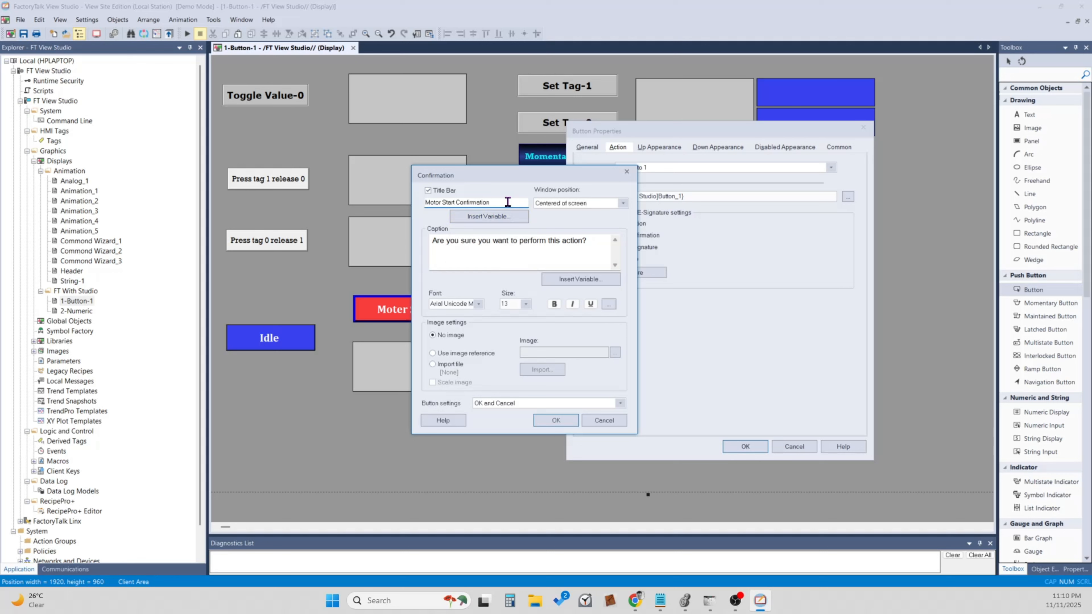
# Choose Centered of screen as the confirmation window's position and review its caption text.
pyautogui.click(576, 203)
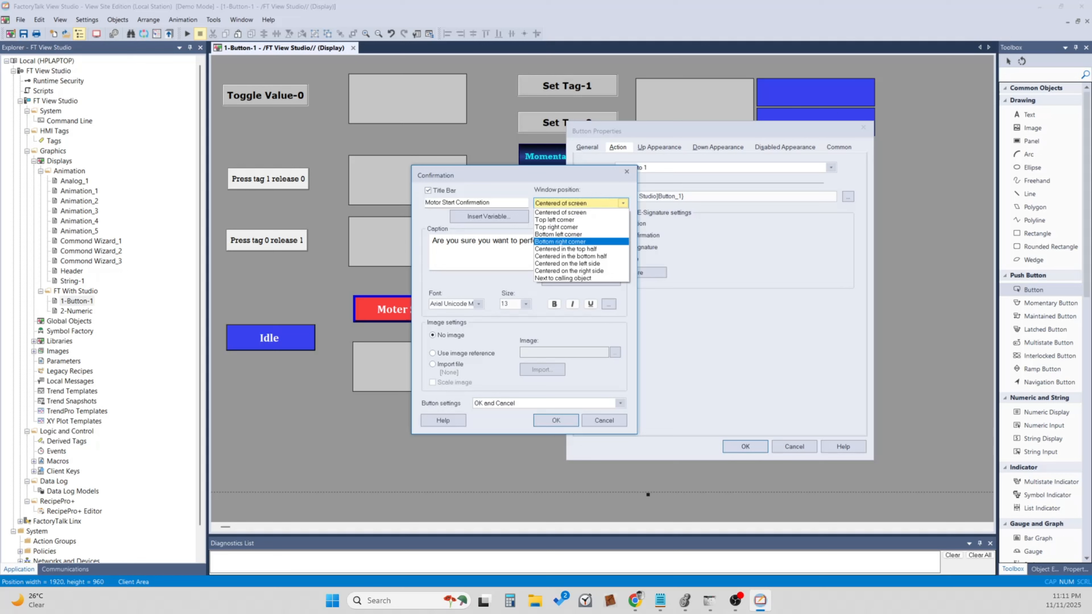
pyautogui.click(558, 214)
pyautogui.click(585, 242)
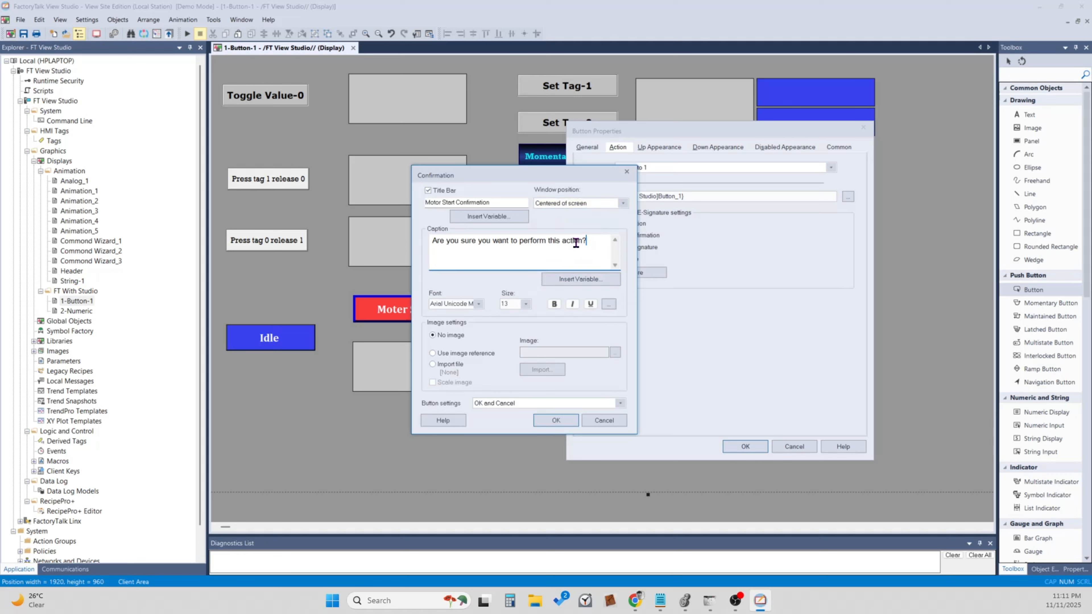
pyautogui.hotkey('ctrl', 'a')
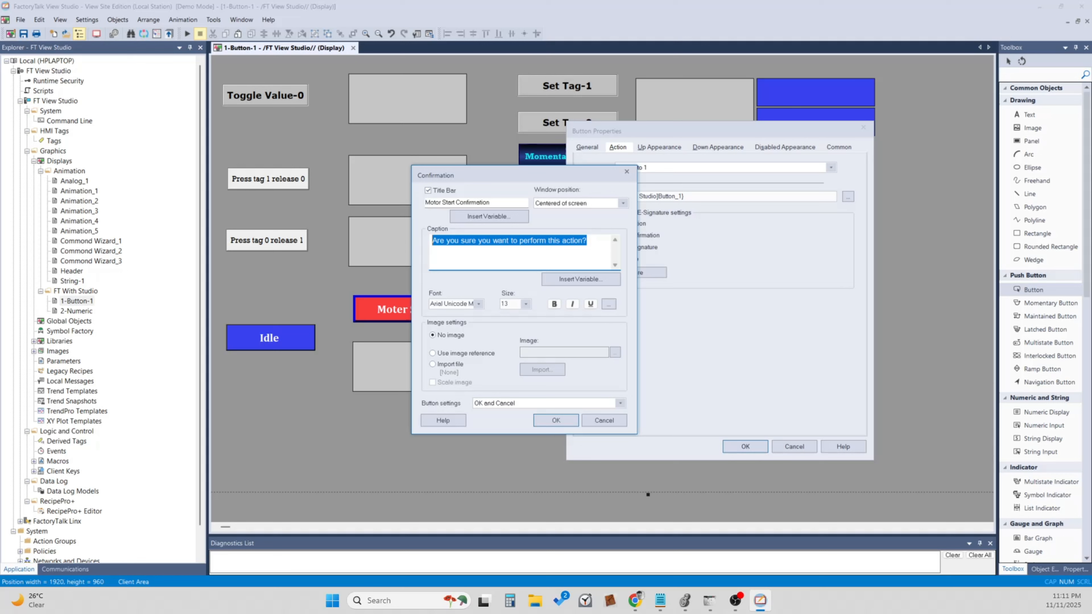
pyautogui.click(605, 246)
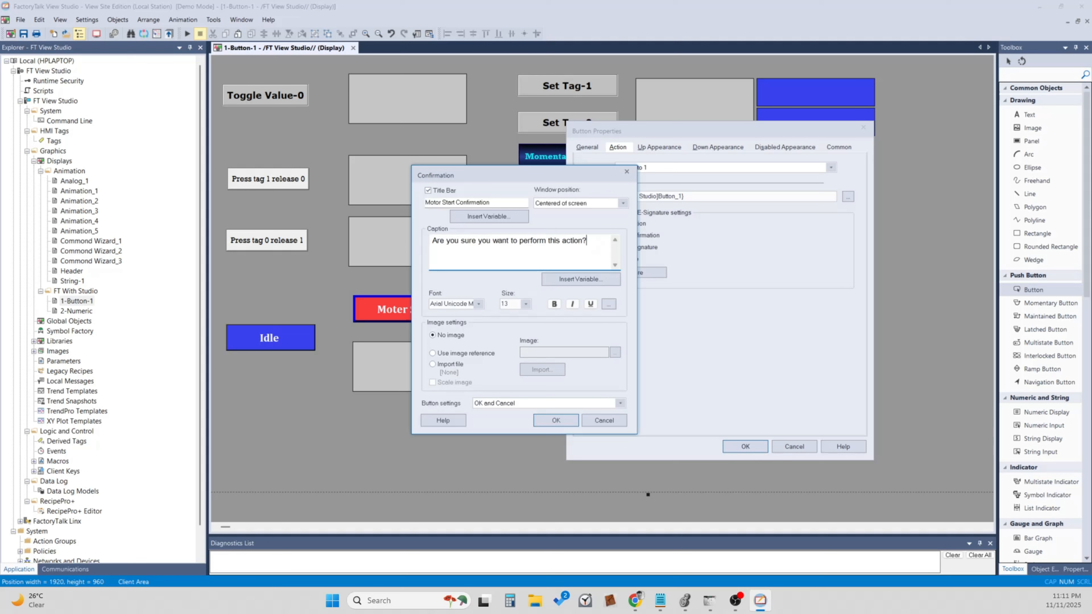
# Replace the confirmation caption with the prepared text ending in "you want to start this motor? It's part of a critical system".
pyautogui.hotkey('alt', 'Tab')
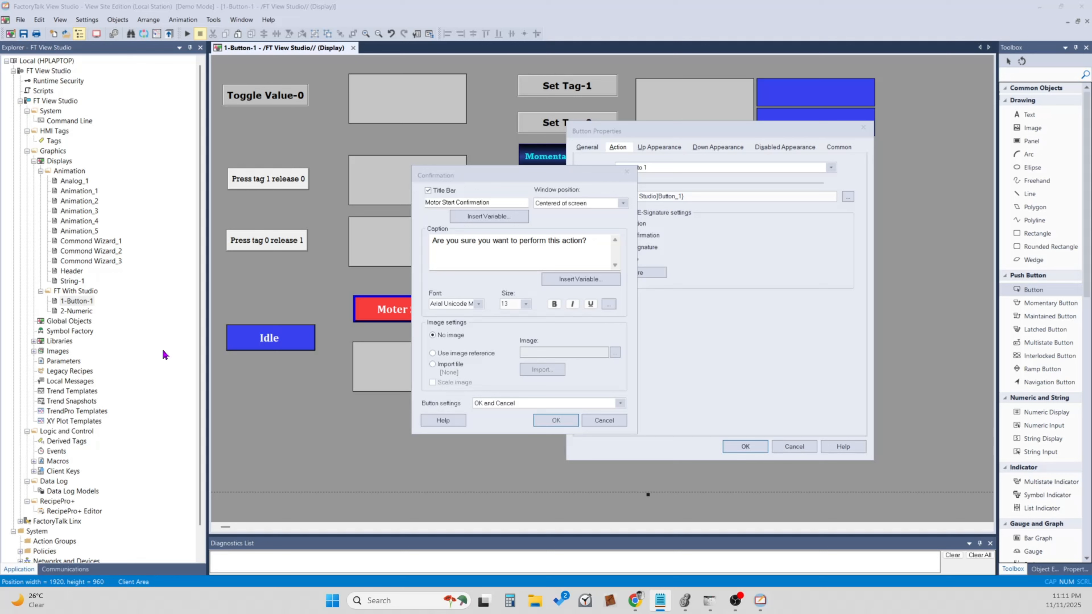
pyautogui.moveTo(603, 242); pyautogui.dragTo(420, 253)
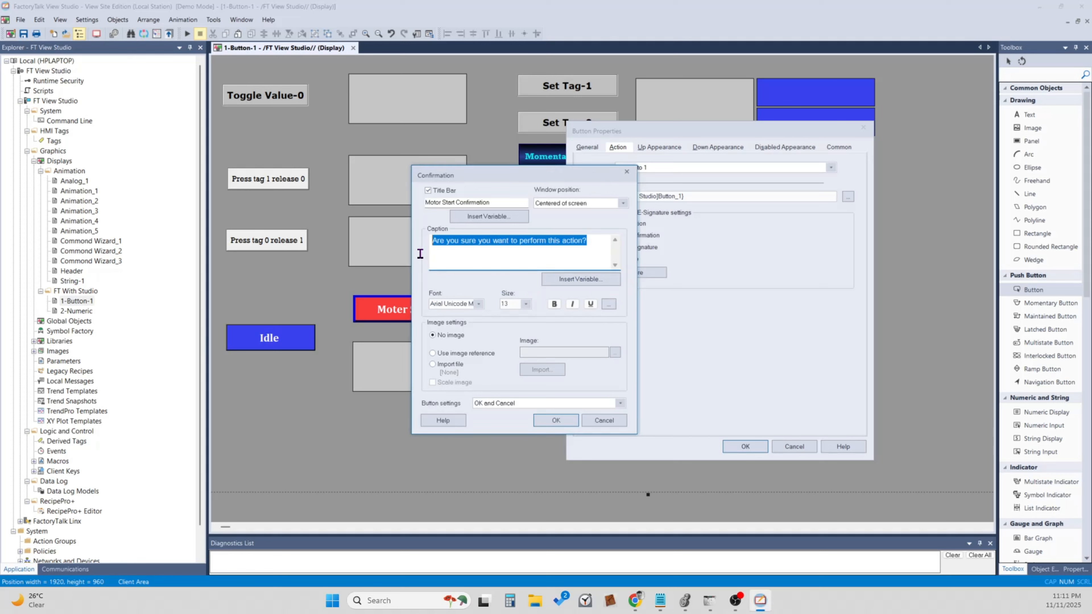
pyautogui.rightClick(468, 253)
pyautogui.click(489, 285)
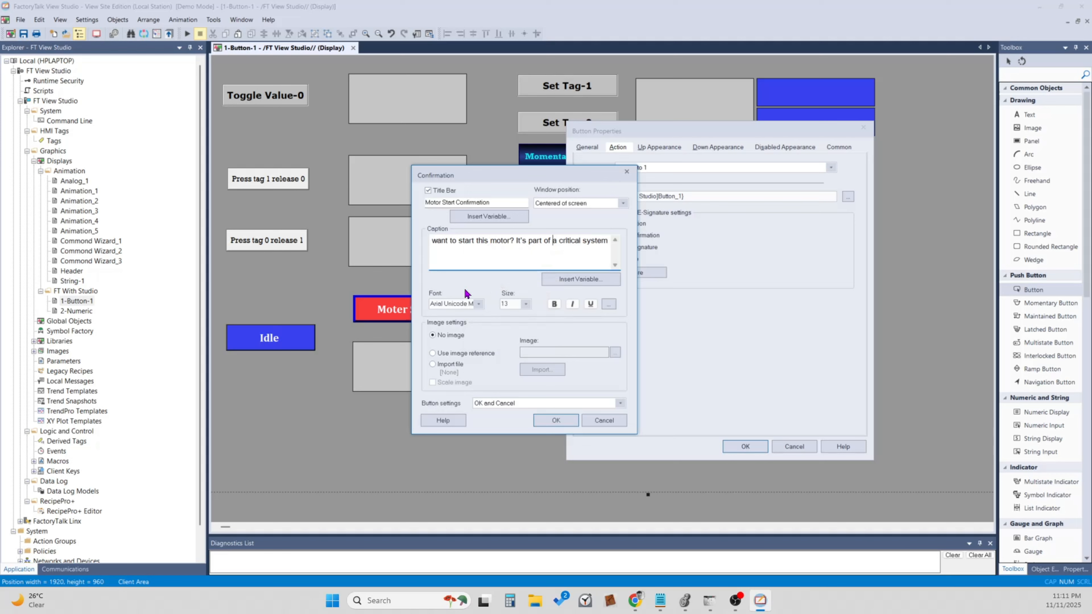
# Format the confirmation caption with the Calabria font, size 16 and bold.
pyautogui.click(478, 304)
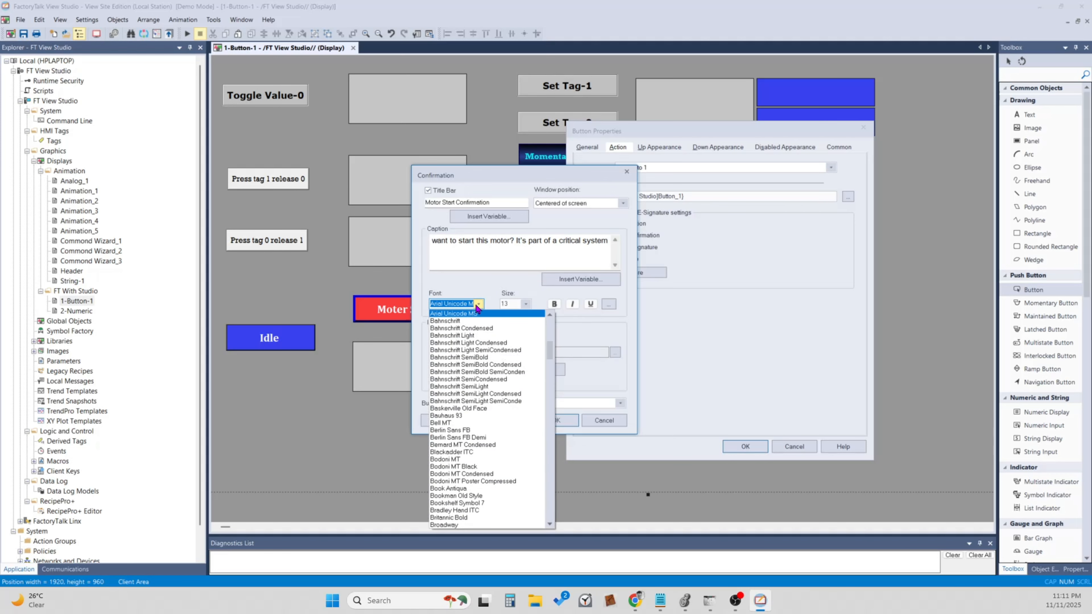
pyautogui.press('c')
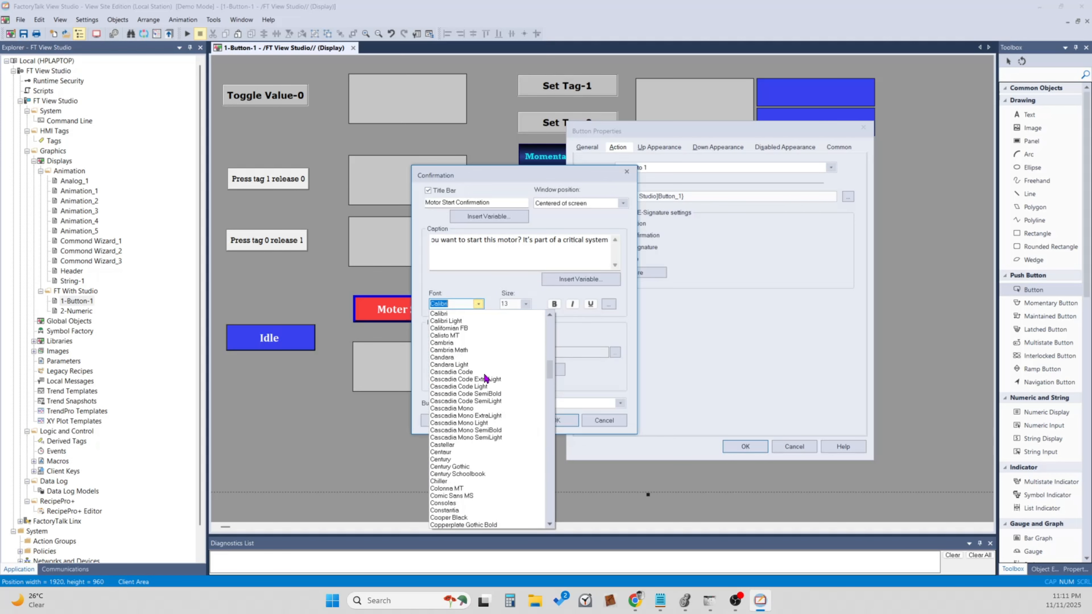
pyautogui.click(456, 342)
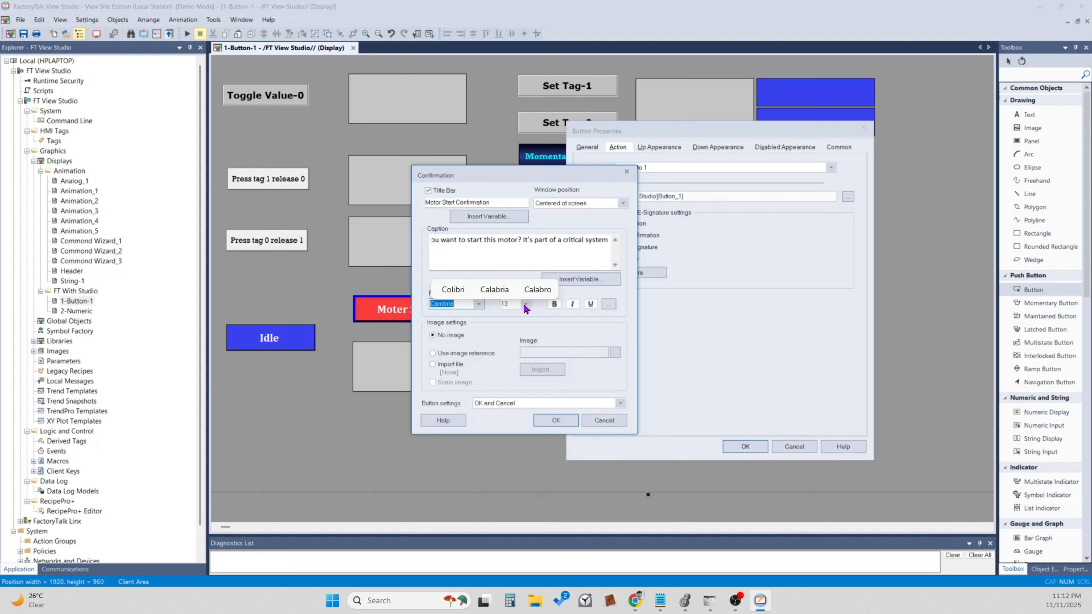
pyautogui.click(494, 288)
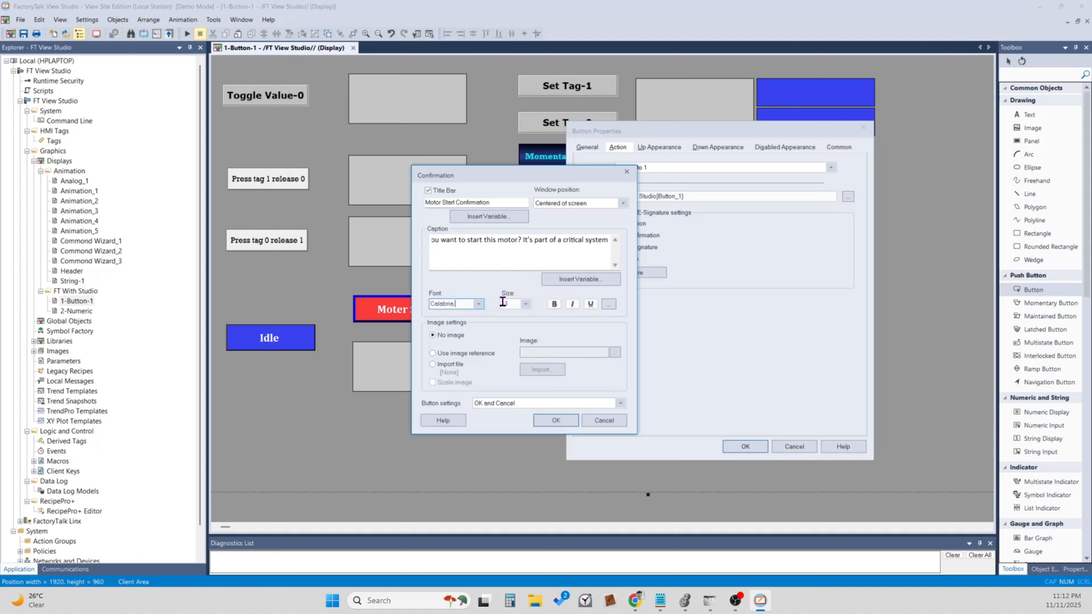
pyautogui.click(525, 304)
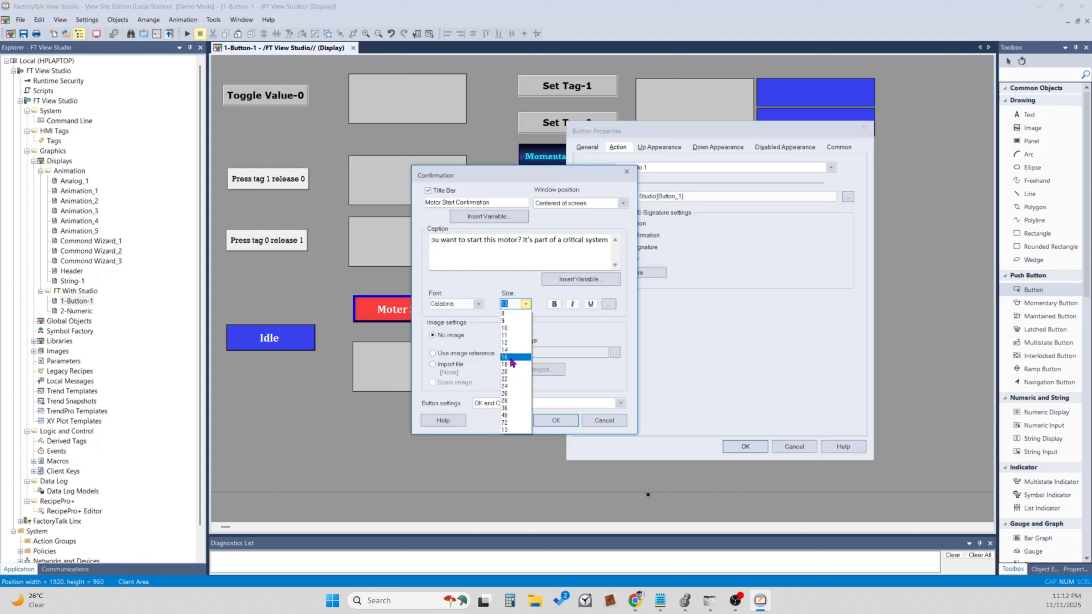
pyautogui.click(511, 358)
pyautogui.click(554, 304)
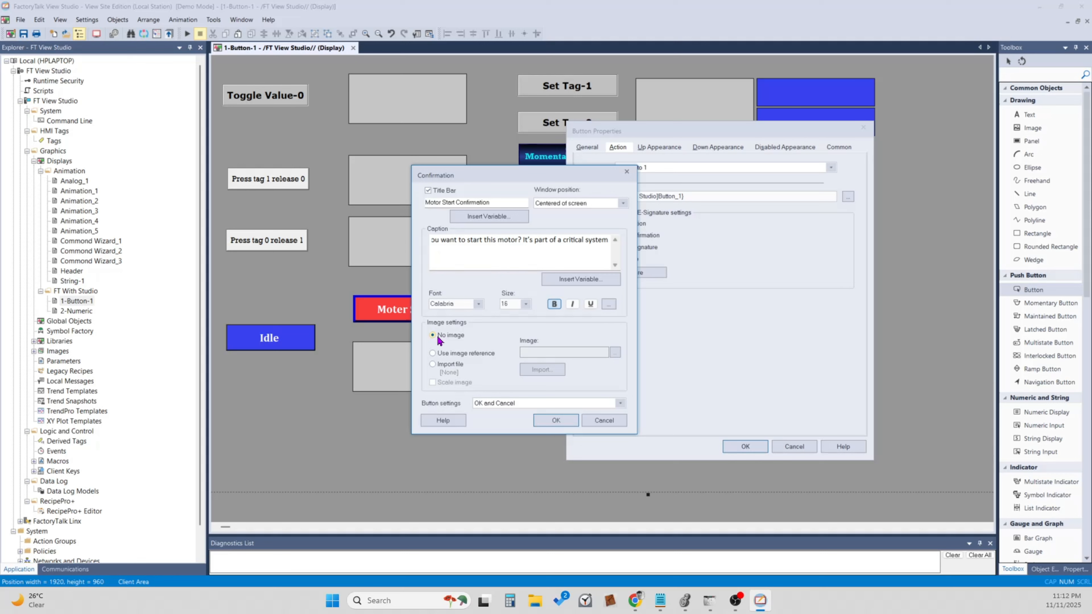
# Examine the image reference choices for the confirmation window, including the Rockwell Library Images folder, and return the setting to No image.
pyautogui.click(436, 356)
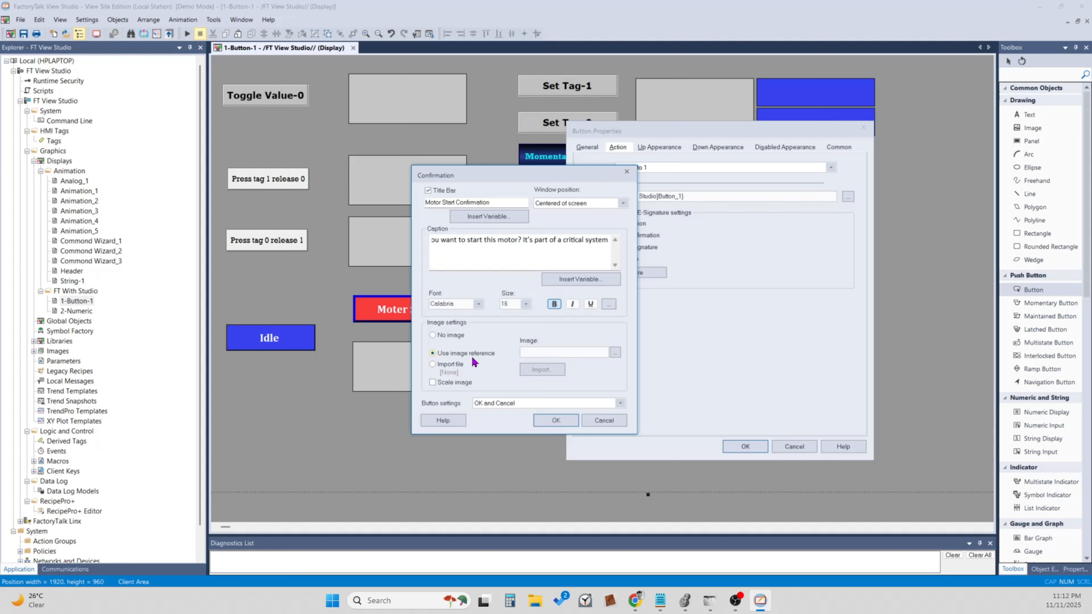
pyautogui.click(615, 352)
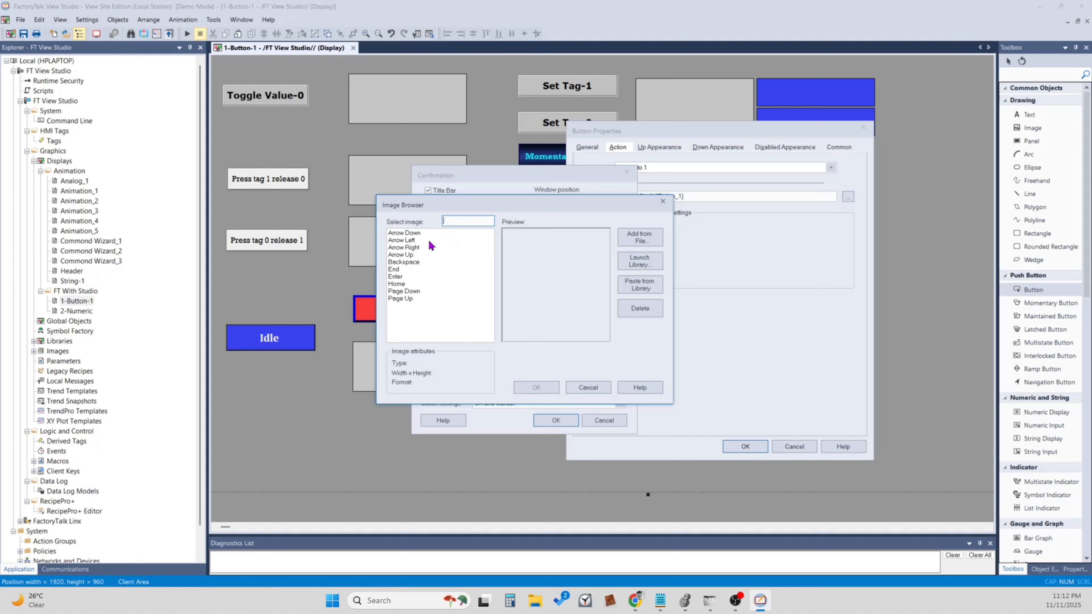
pyautogui.click(650, 246)
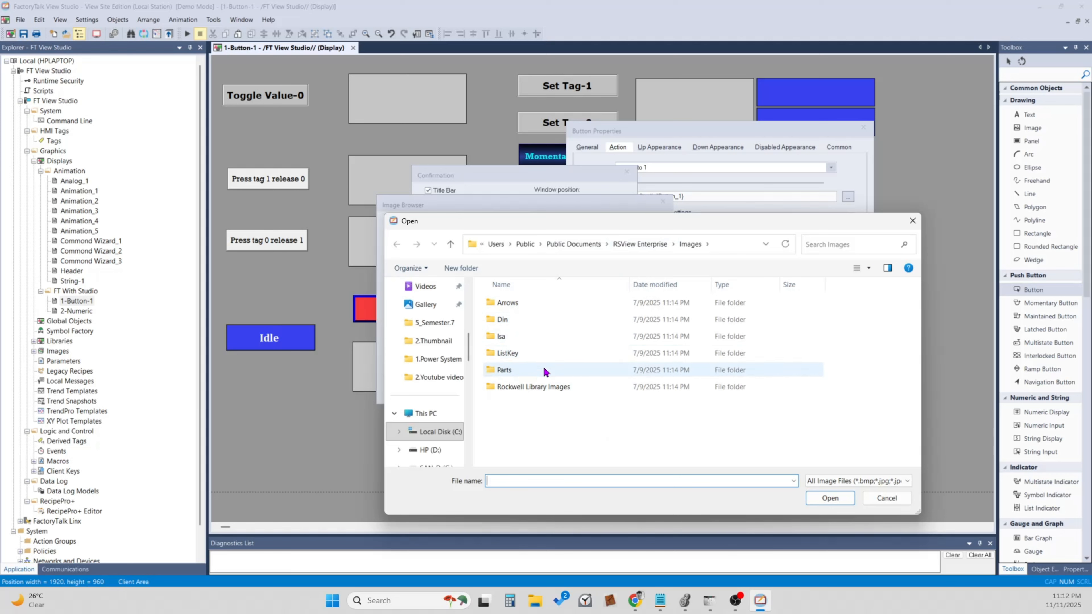
pyautogui.doubleClick(554, 386)
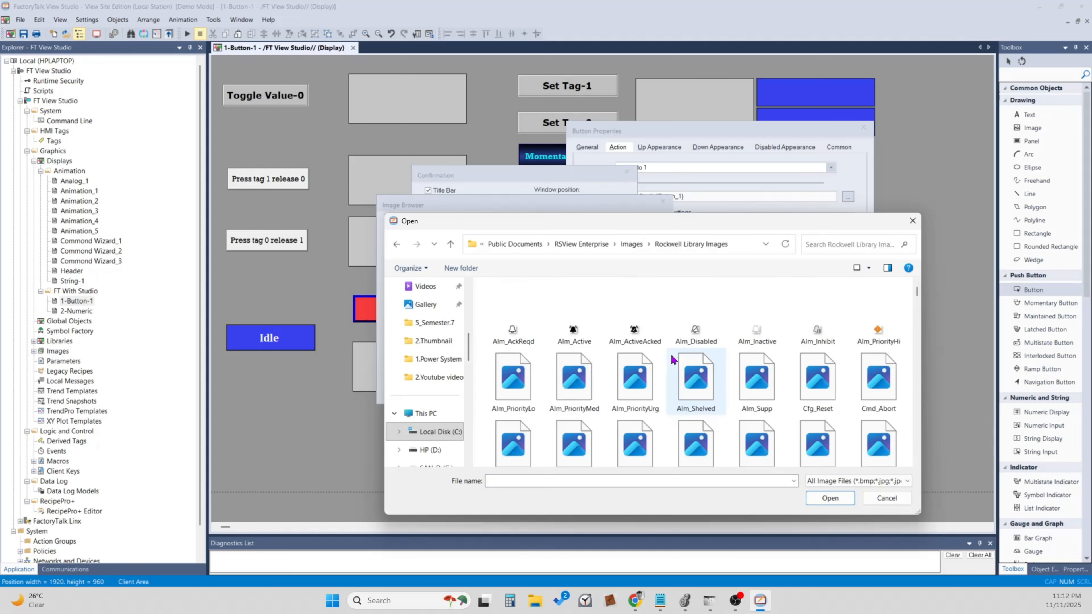
pyautogui.scroll(-10, 673, 360)
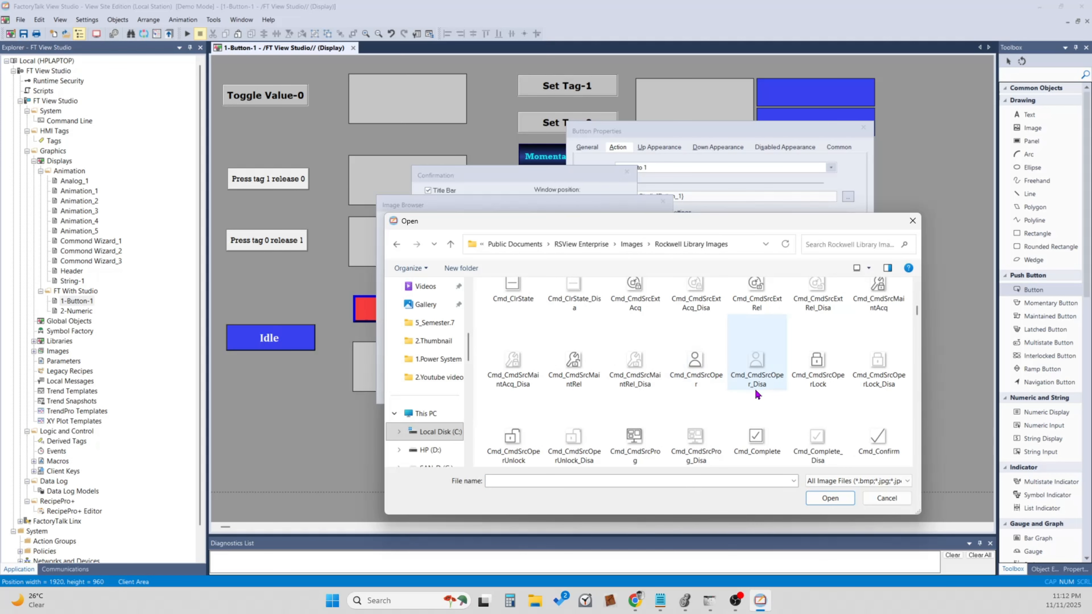
pyautogui.click(880, 499)
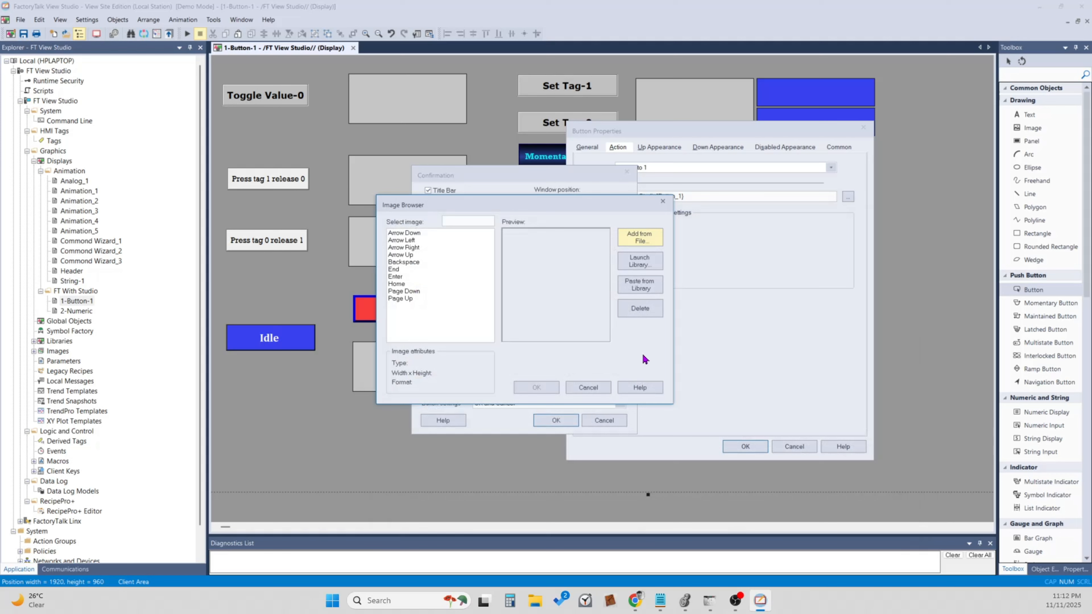
pyautogui.click(600, 387)
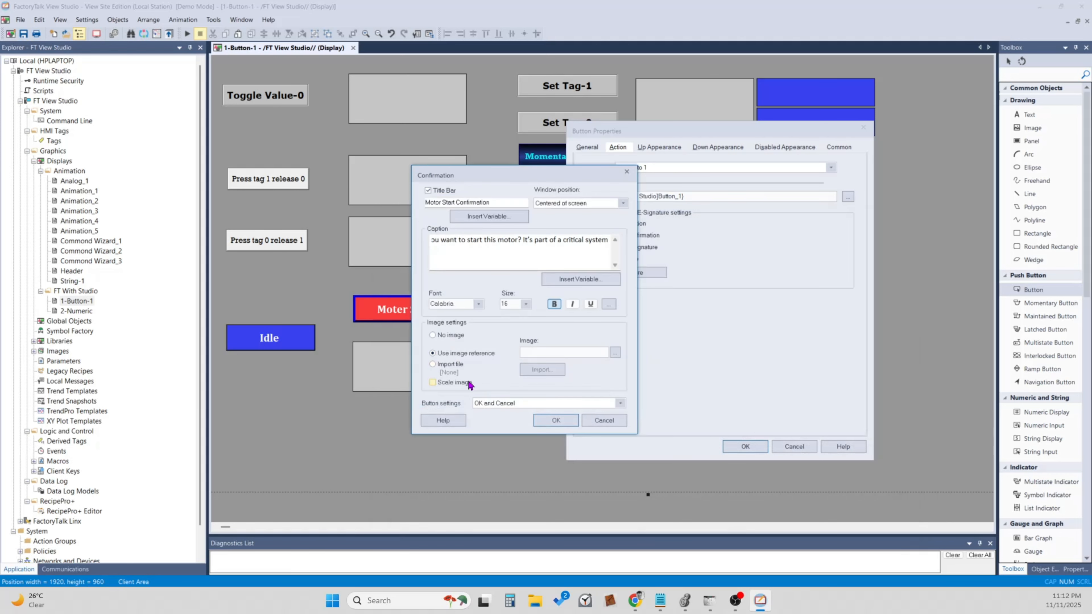
pyautogui.click(439, 340)
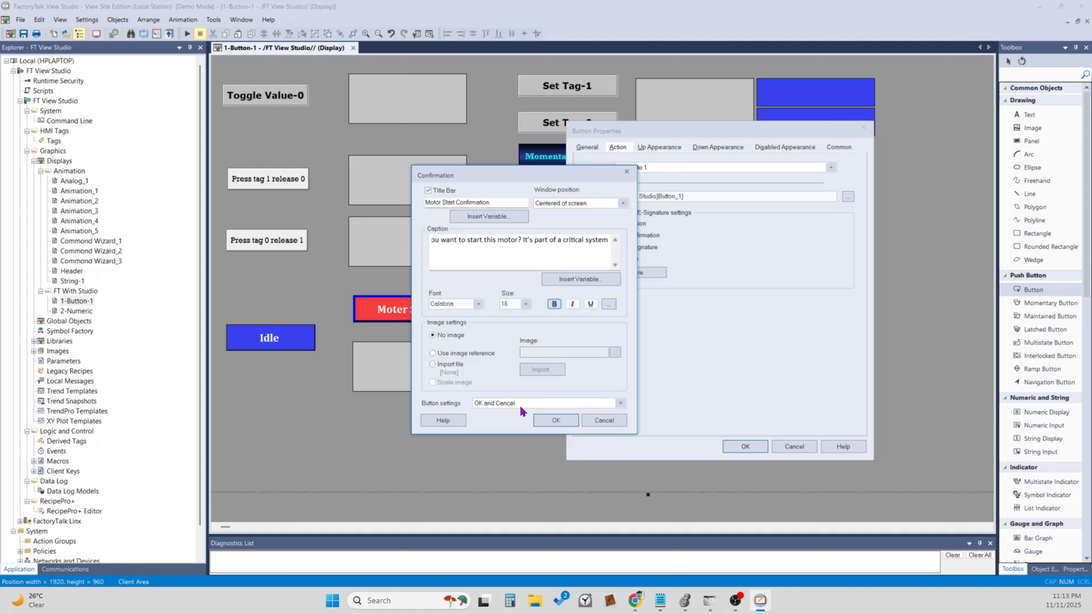
# Set the confirmation window's buttons to Yes and No and accept the confirmation settings.
pyautogui.hotkey('alt', 'Tab')
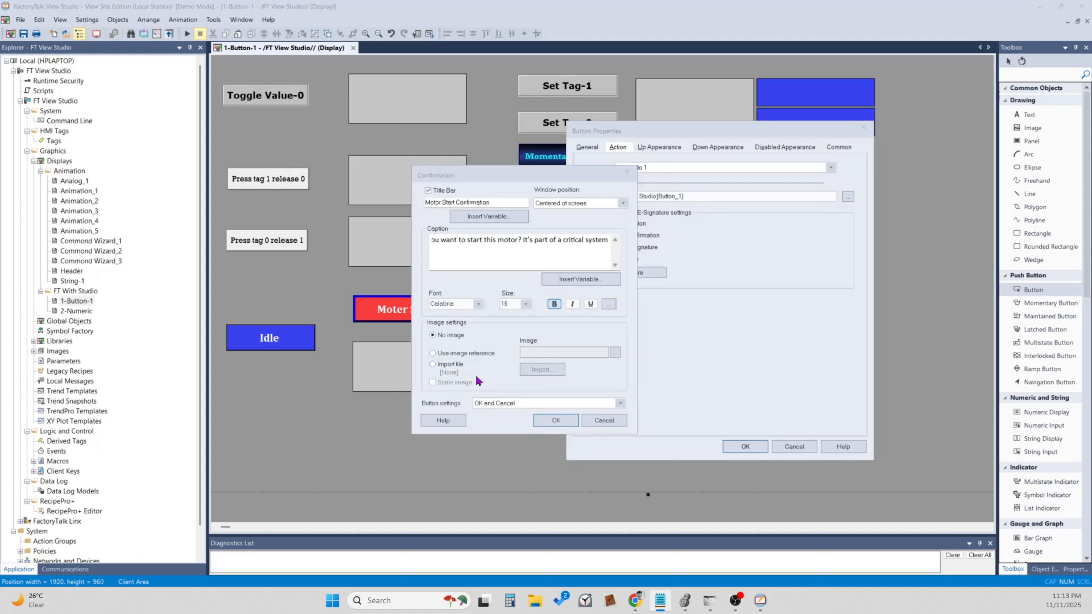
pyautogui.click(588, 402)
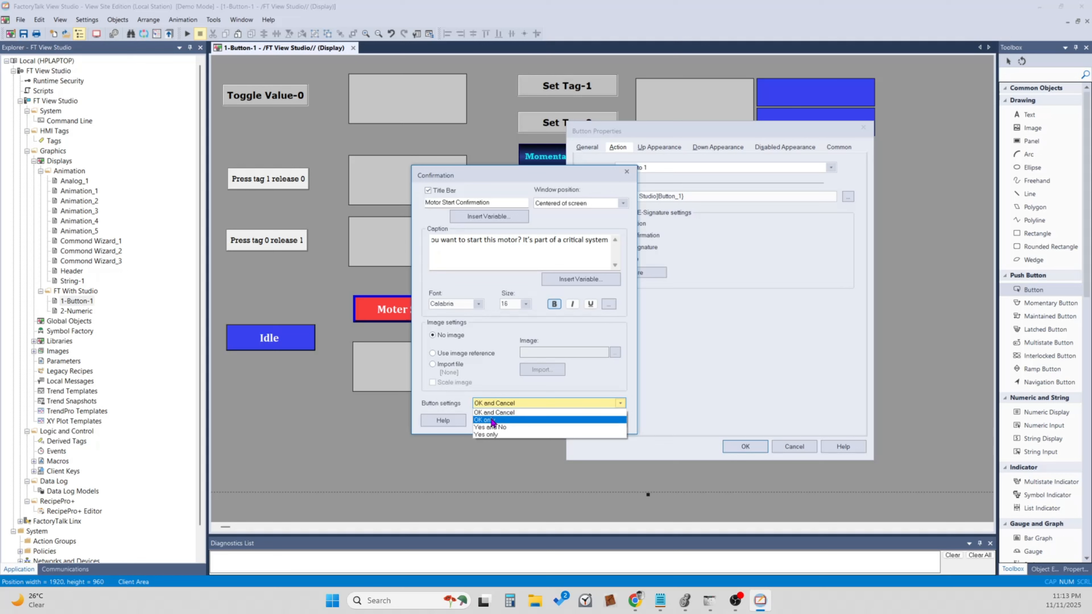
pyautogui.click(510, 427)
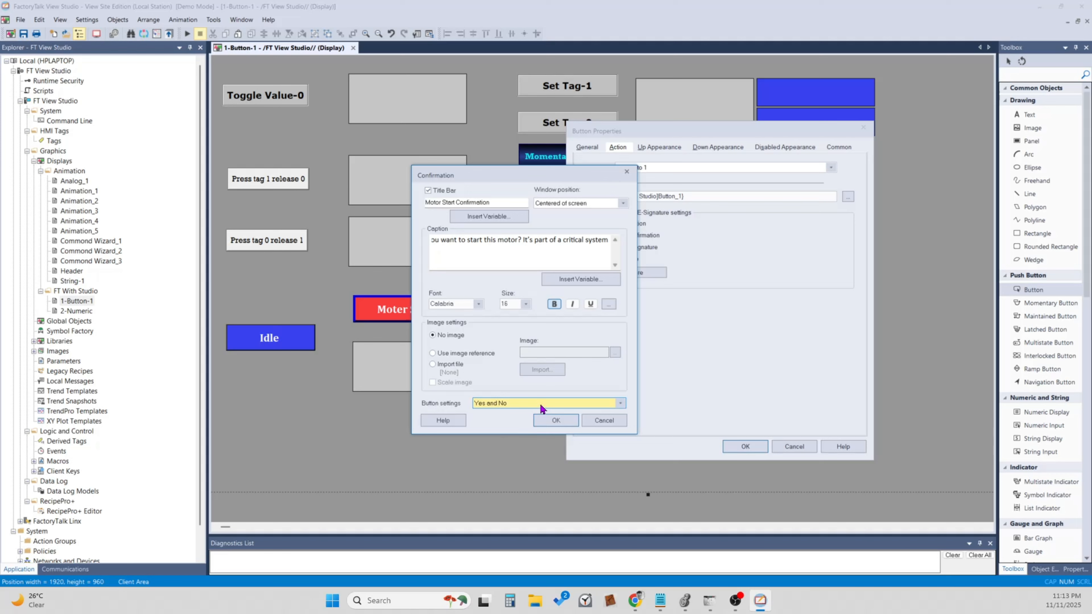
pyautogui.click(549, 420)
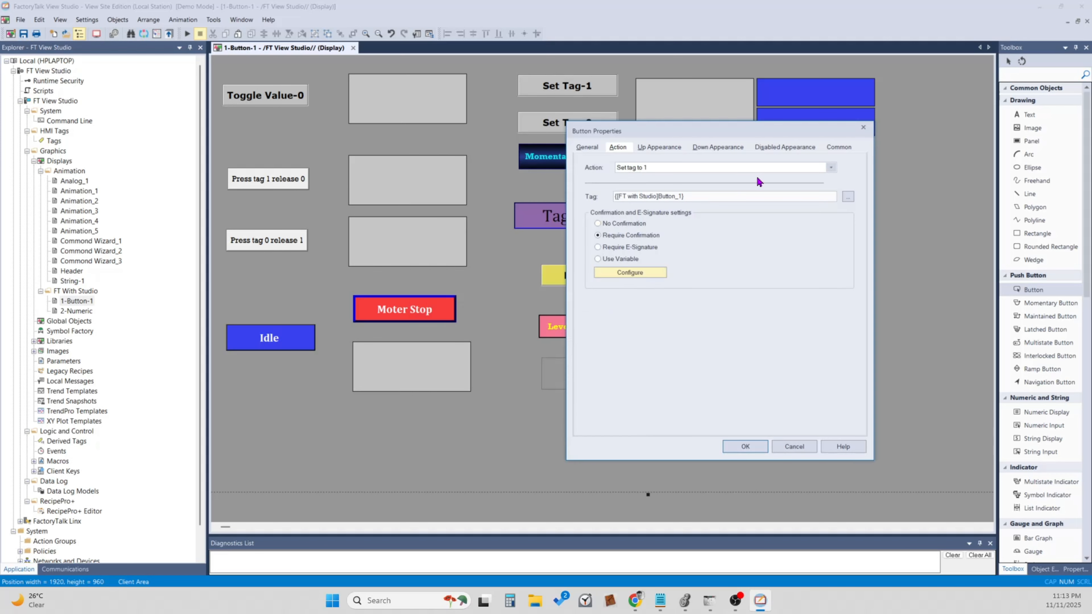
# Review the back style and pattern style options in the button's up appearance settings.
pyautogui.click(658, 147)
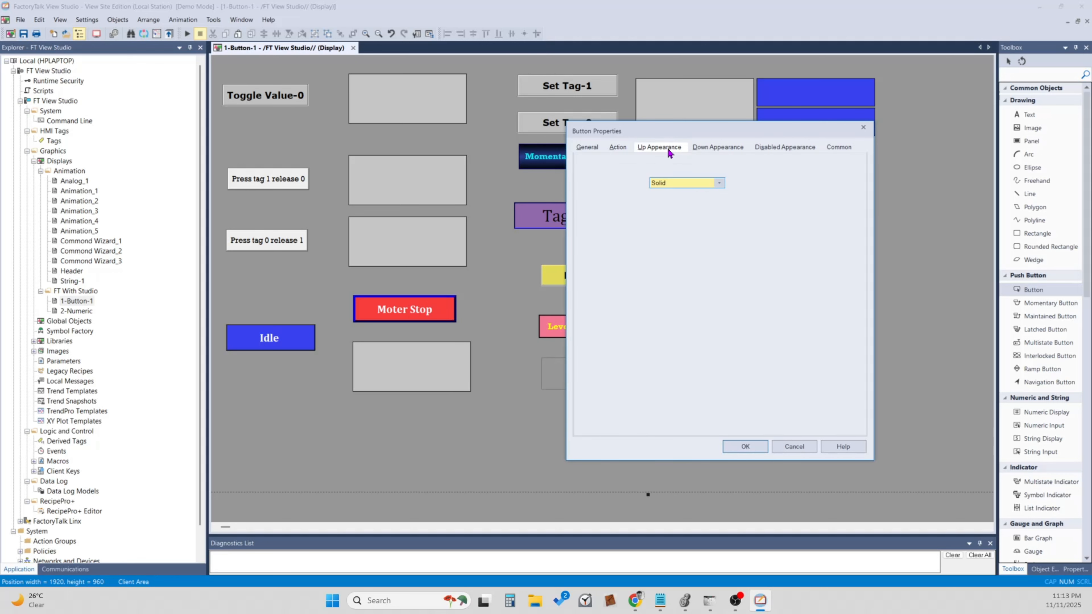
pyautogui.click(645, 255)
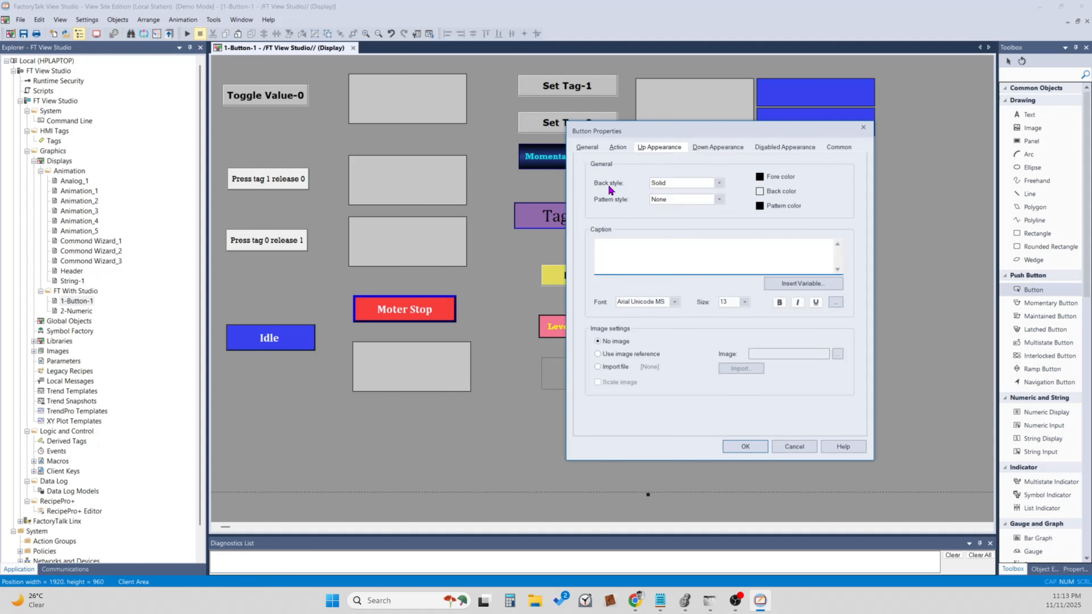
pyautogui.click(672, 185)
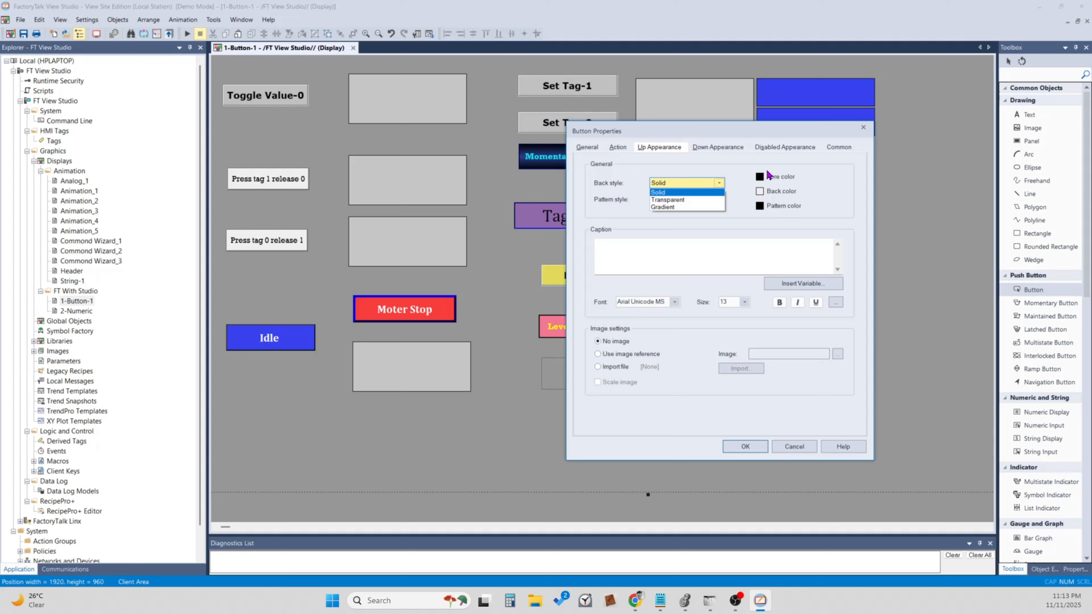
pyautogui.click(772, 179)
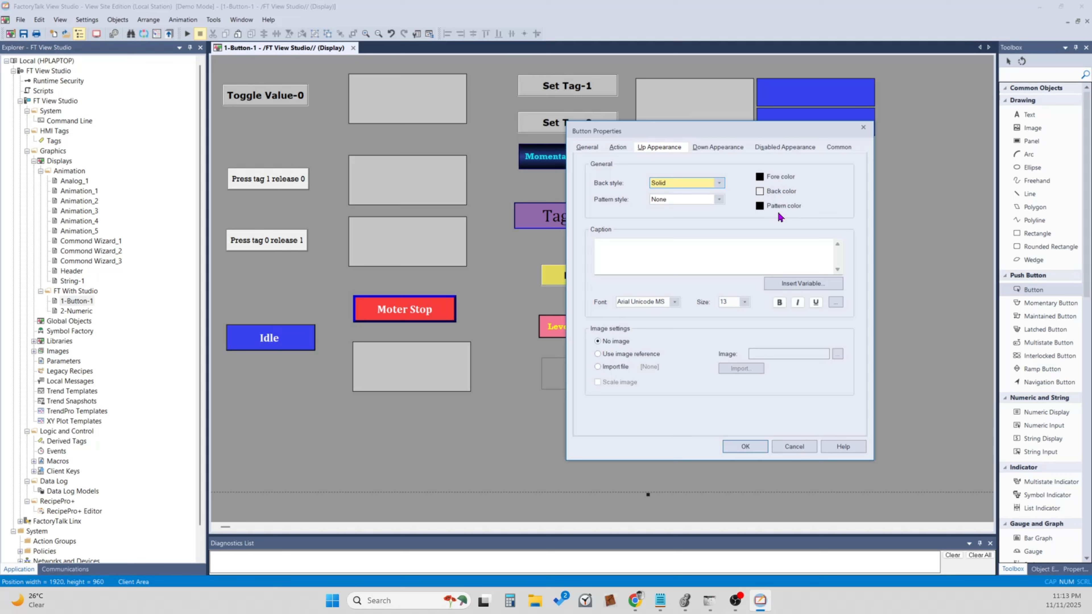
pyautogui.click(687, 199)
pyautogui.click(689, 198)
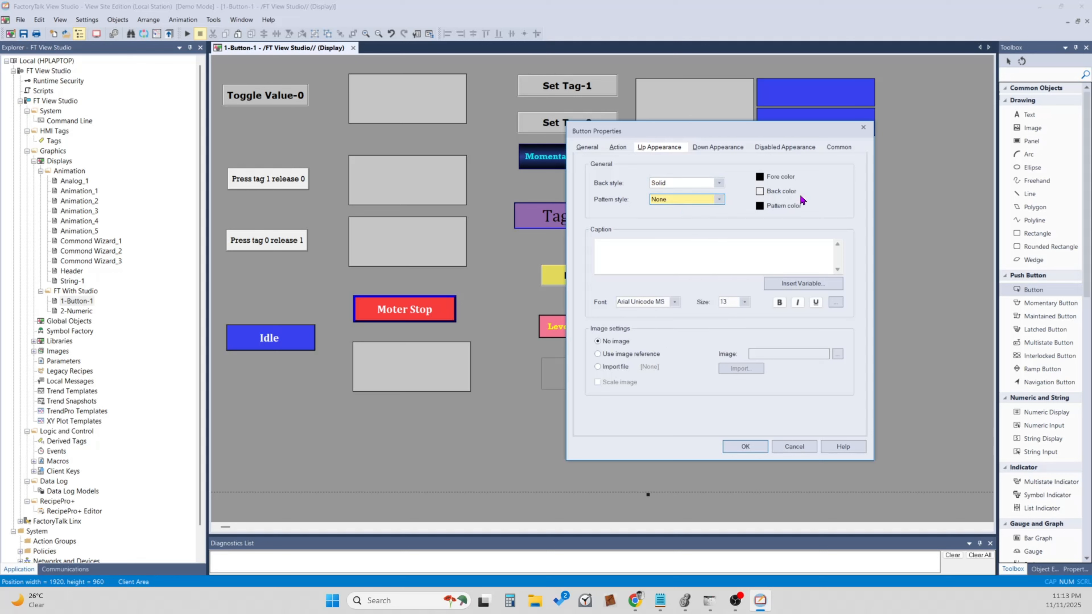
# Enter "Motoer Start" as the caption of the button's up appearance.
pyautogui.click(640, 258)
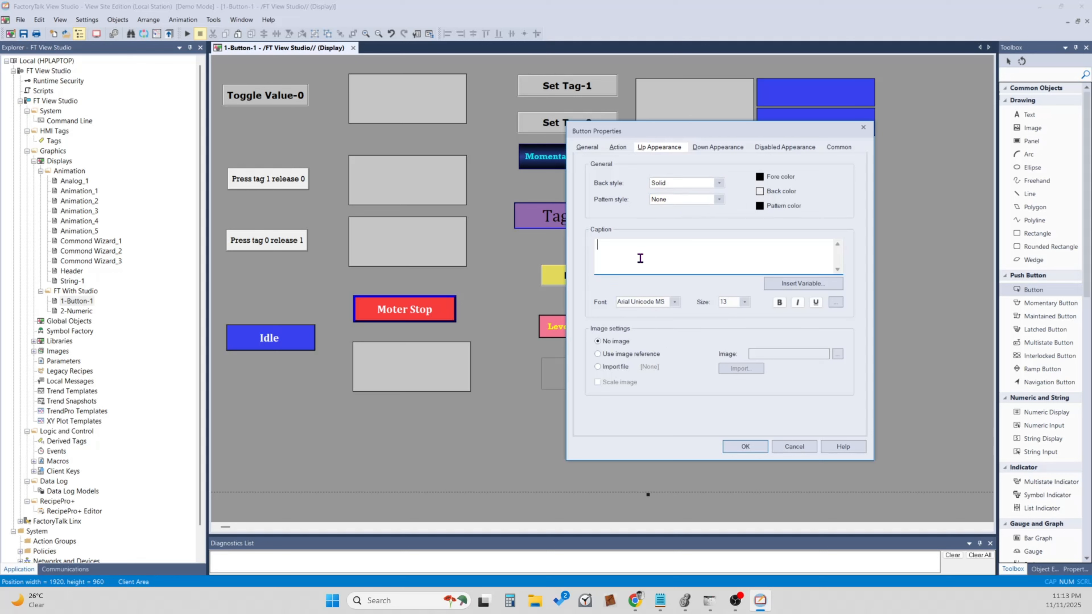
pyautogui.write('Moto')
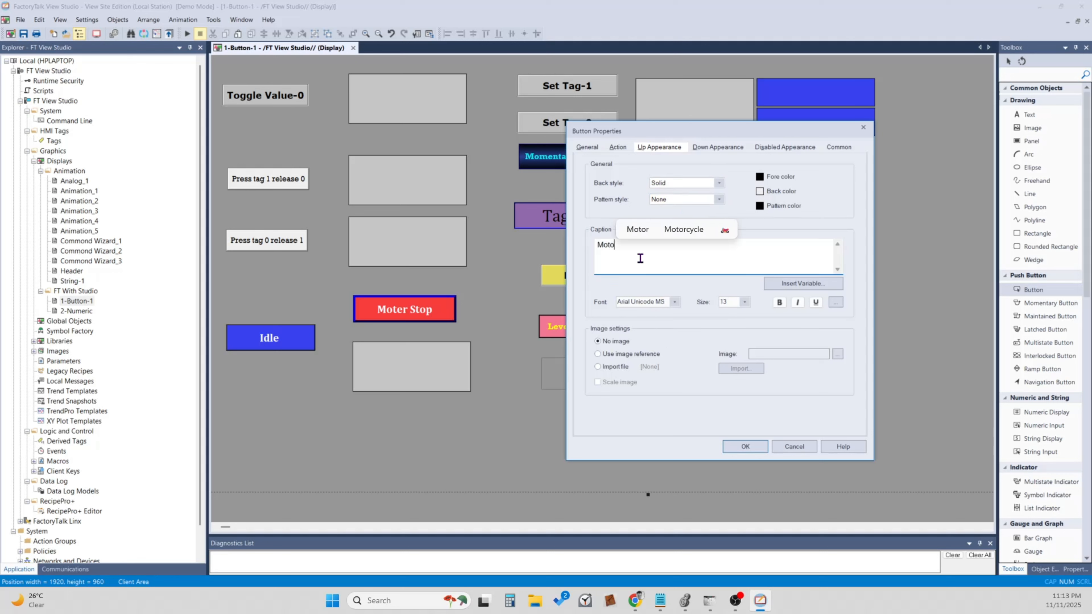
pyautogui.write('er Start')
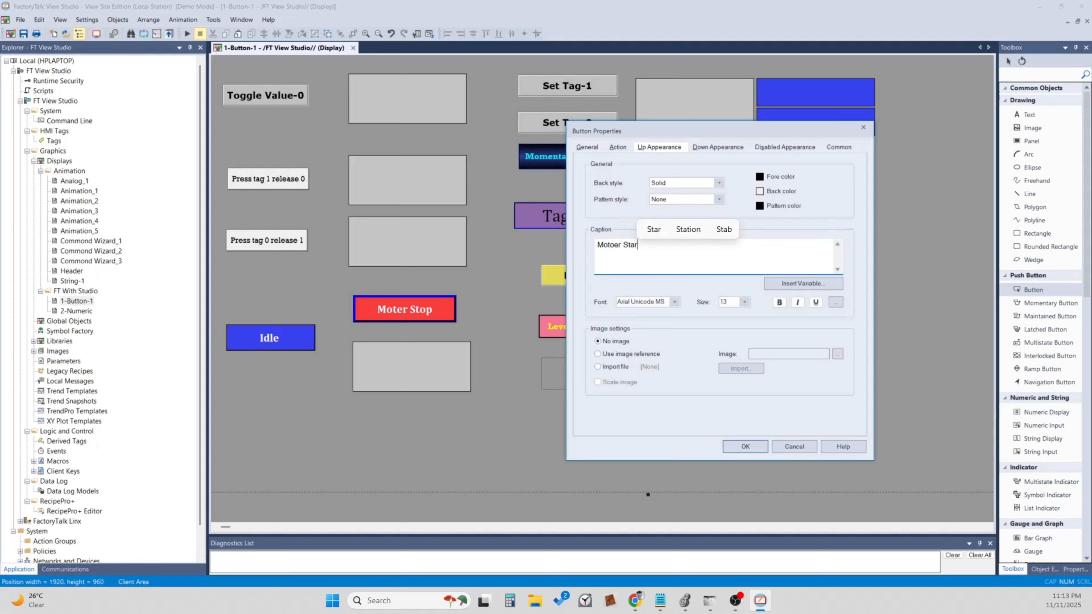
# Set the up appearance caption's font to Cambria and choose a larger font size.
pyautogui.click(658, 302)
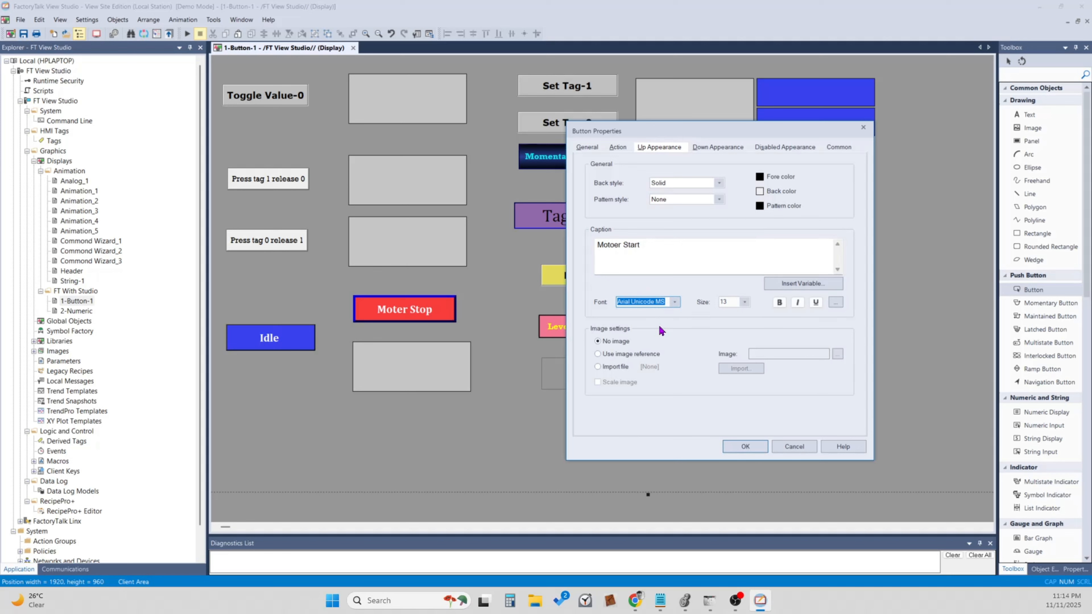
pyautogui.click(673, 302)
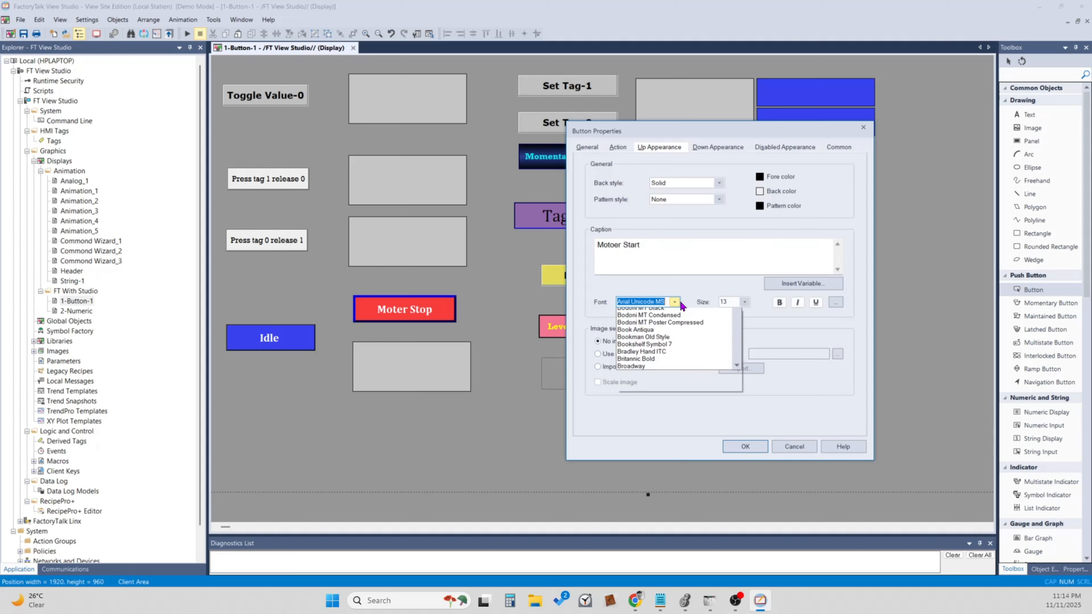
pyautogui.write('Calibri')
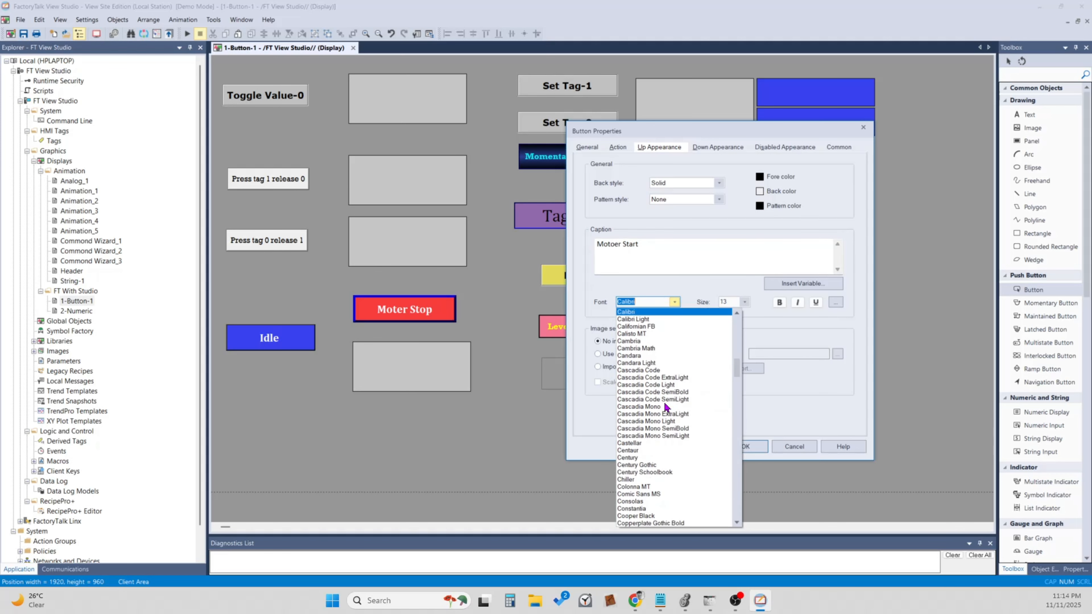
pyautogui.click(654, 342)
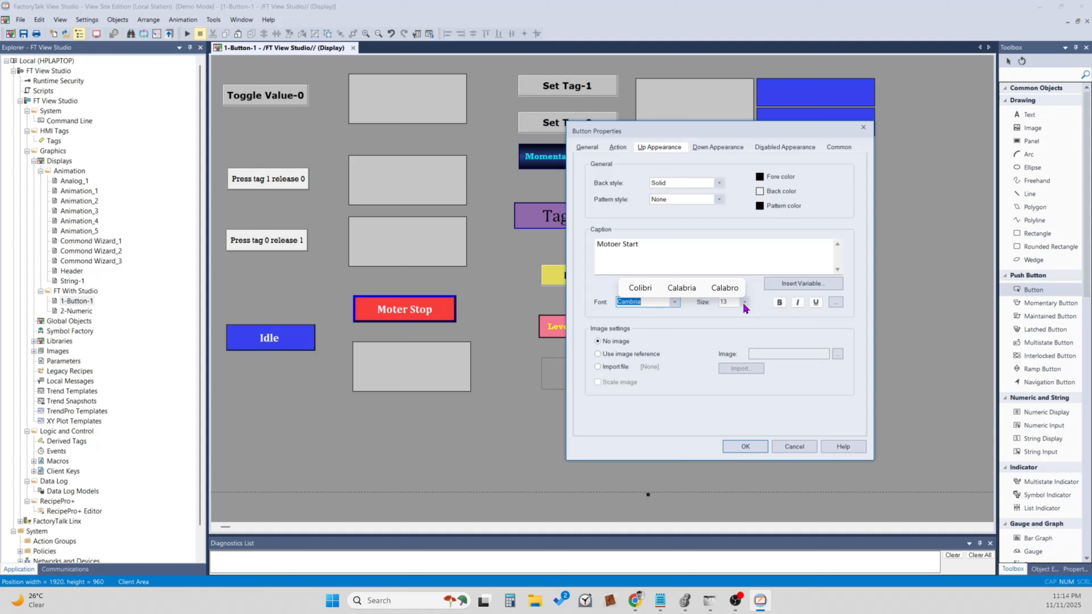
pyautogui.click(746, 248)
pyautogui.click(744, 304)
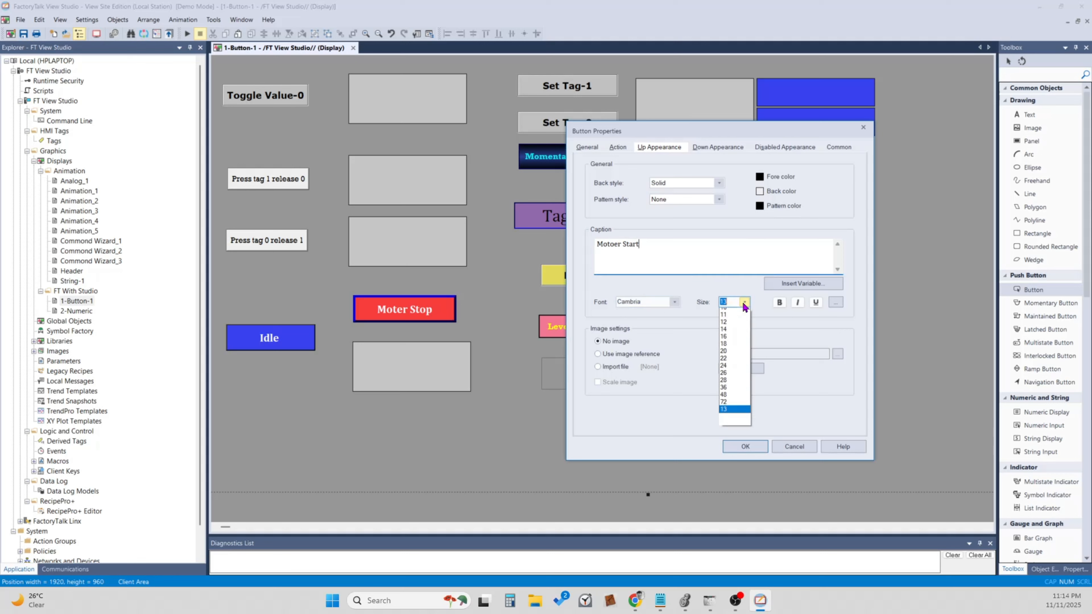
pyautogui.click(738, 351)
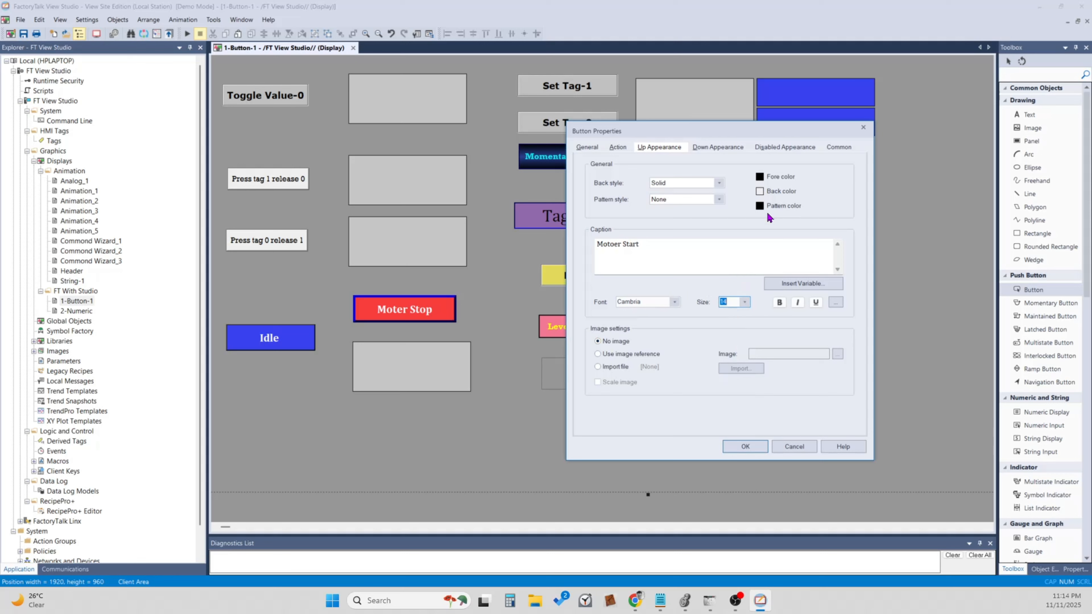
# Correct the button's up appearance caption to "Motor Start" and accept the button properties.
pyautogui.click(659, 246)
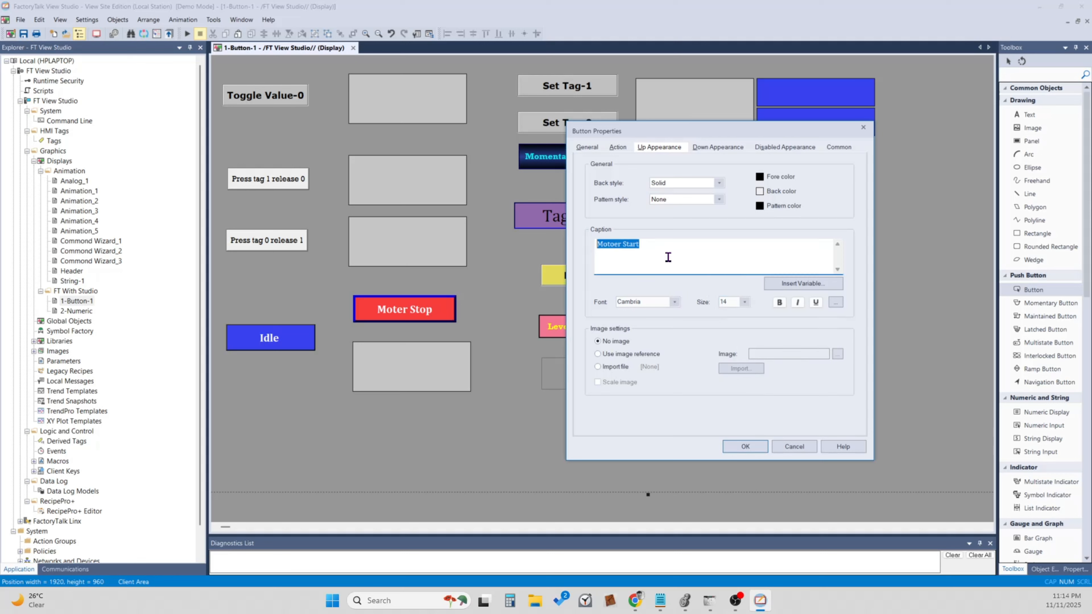
pyautogui.click(622, 247)
pyautogui.press('BackSpace')
pyautogui.press('BackSpace')
pyautogui.write('r')
pyautogui.moveTo(647, 254); pyautogui.dragTo(594, 254)
pyautogui.click(703, 148)
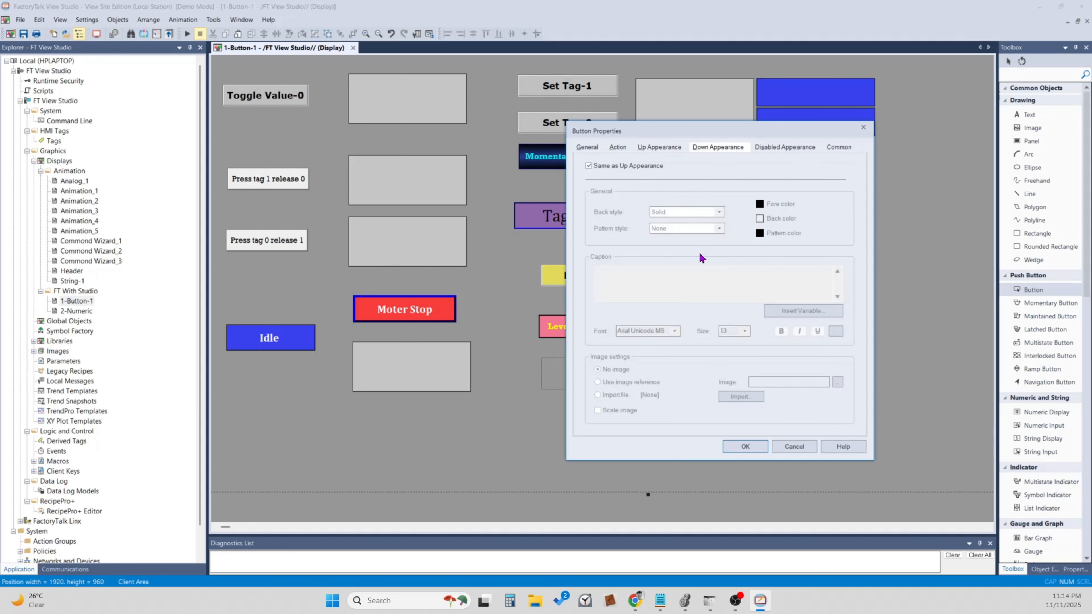
pyautogui.click(747, 446)
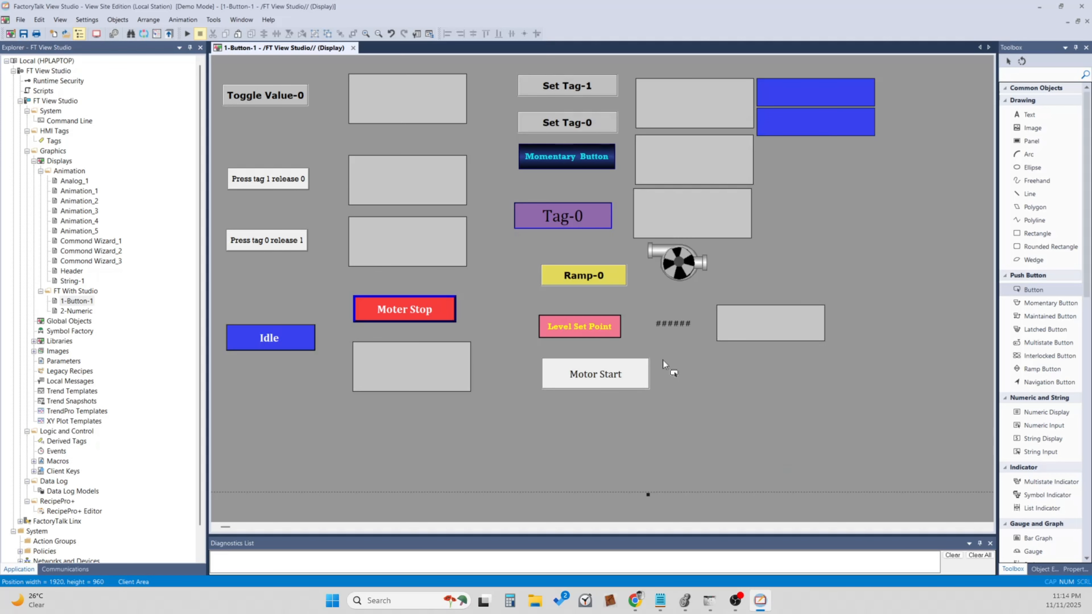
# Duplicate the Motor Start button directly below the original and change the copy's action to Set tag to 0.
pyautogui.click(635, 382)
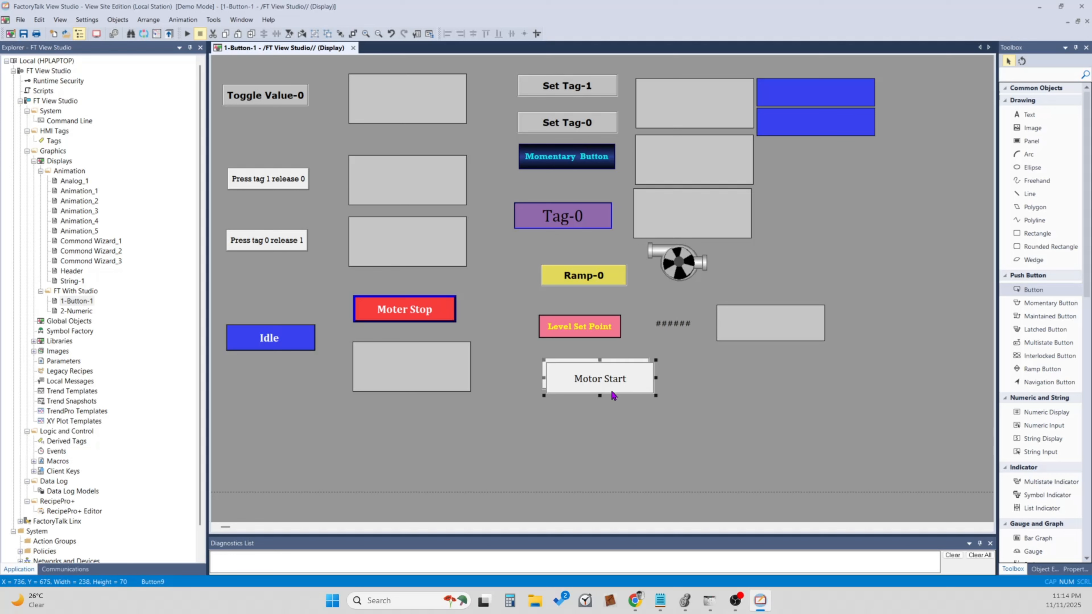
pyautogui.moveTo(610, 389); pyautogui.dragTo(617, 431)
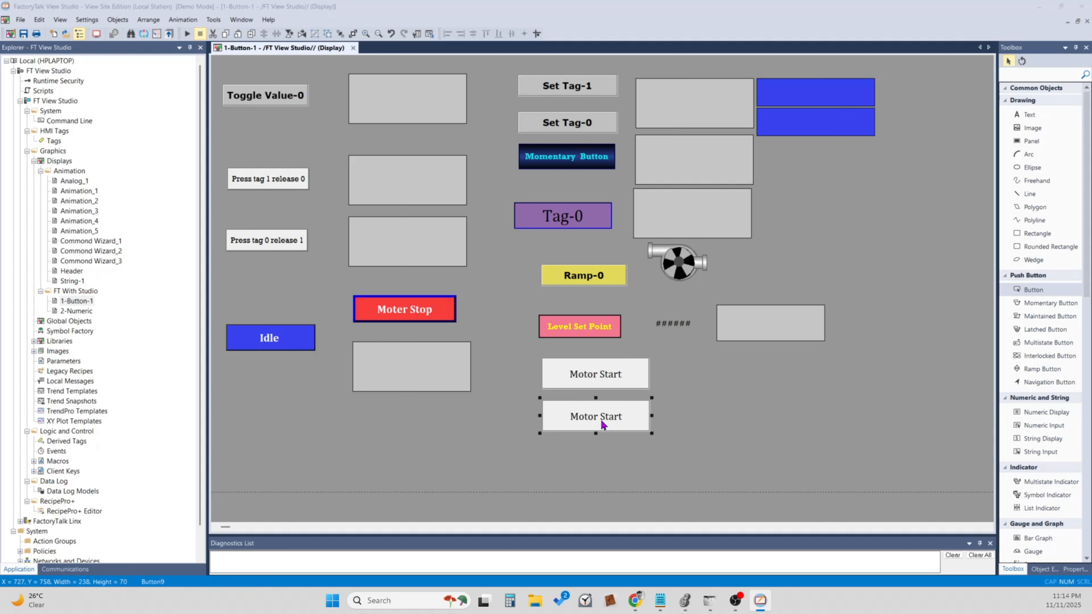
pyautogui.doubleClick(601, 419)
pyautogui.click(443, 150)
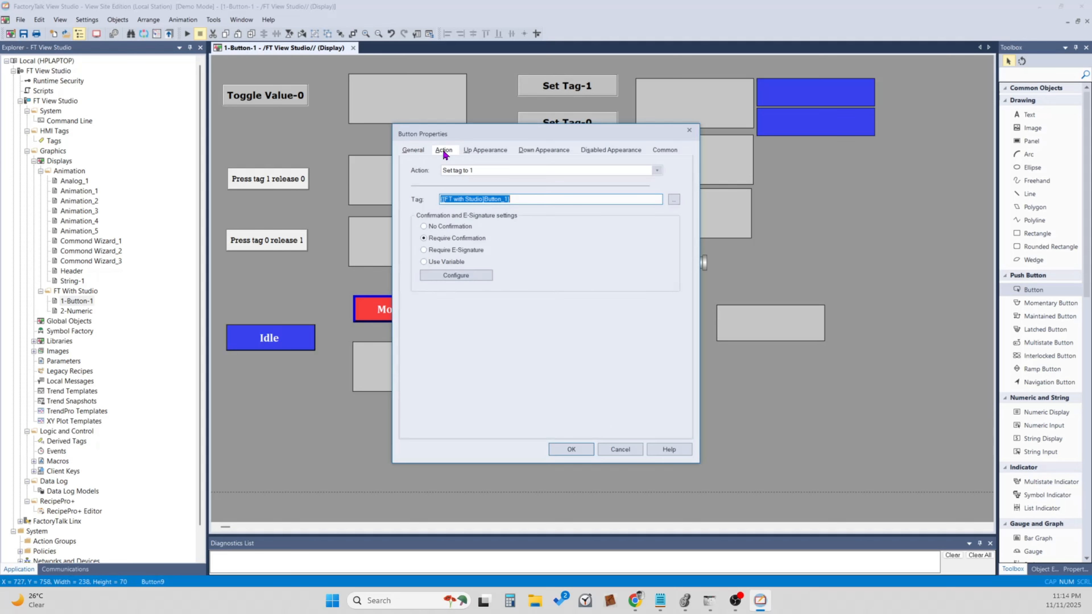
pyautogui.click(479, 171)
pyautogui.click(472, 188)
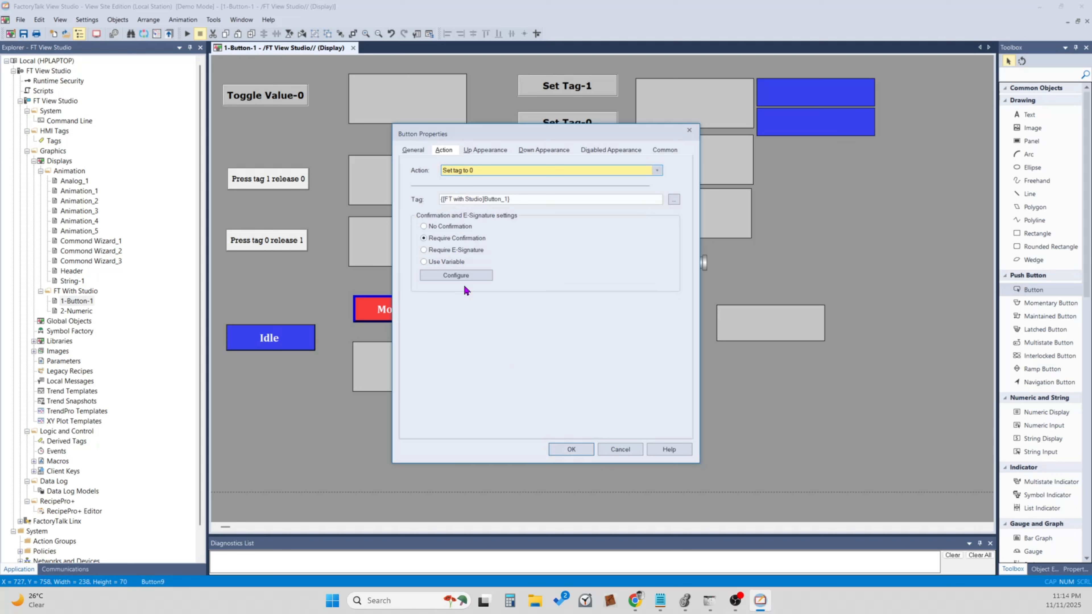
# Change the copied button's confirmation caption to ask about whether to stop this motor instead of start it.
pyautogui.click(462, 276)
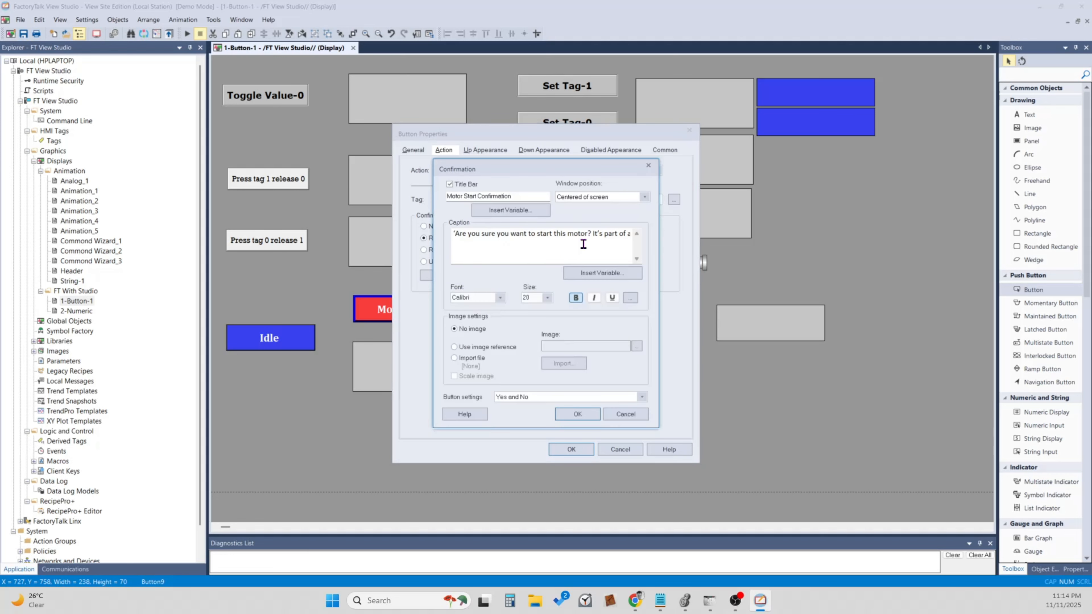
pyautogui.click(553, 234)
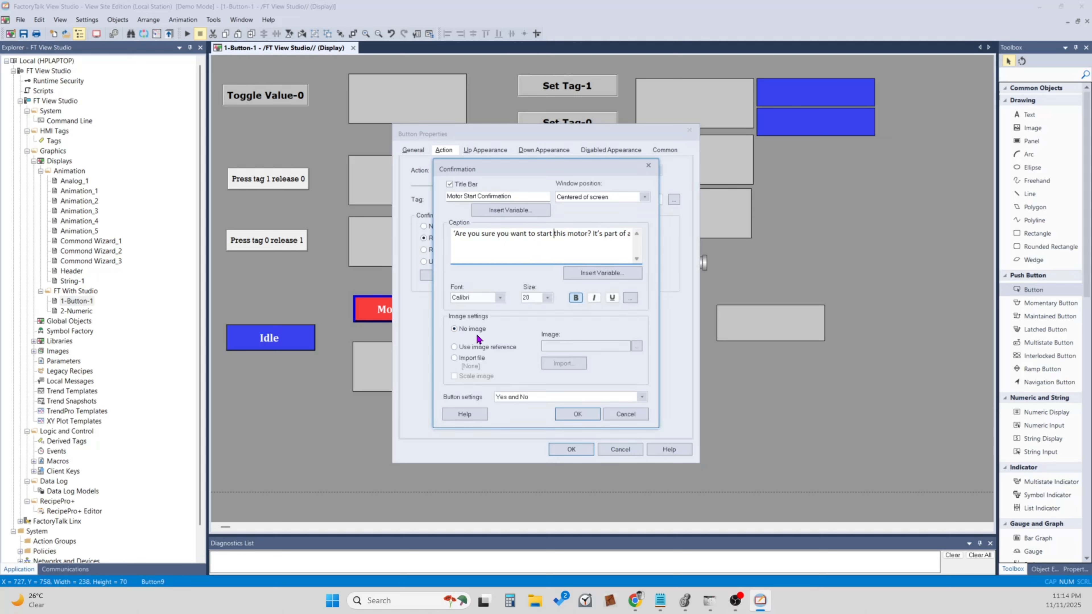
pyautogui.press('BackSpace')
pyautogui.press('BackSpace')
pyautogui.write('op')
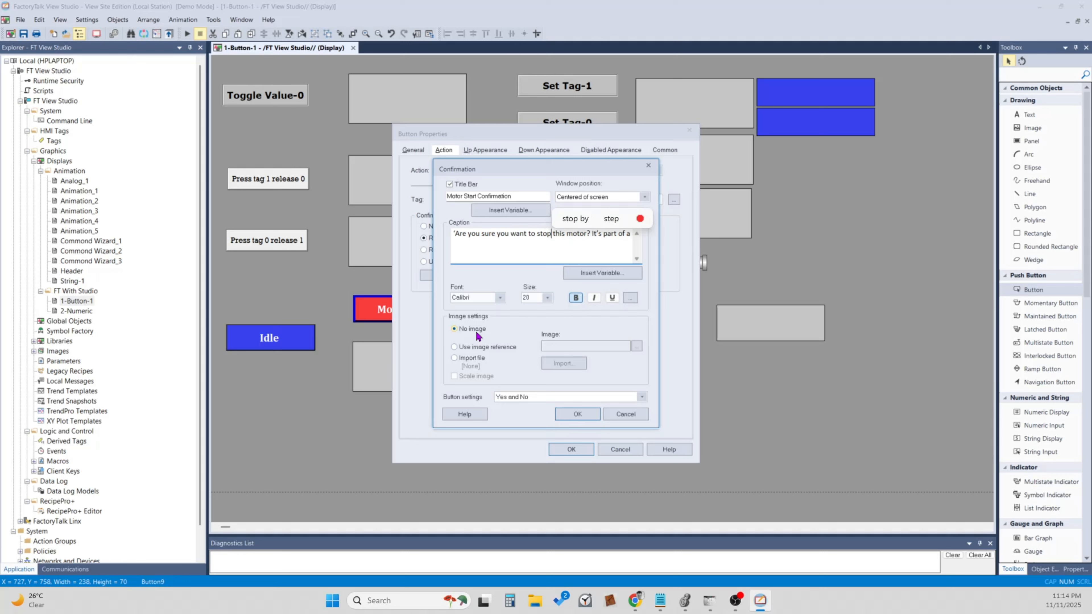
# Set the copied button's confirmation title to "Motor stops Confirmation", accept its settings and save the display.
pyautogui.click(476, 196)
pyautogui.press('BackSpace')
pyautogui.press('BackSpace')
pyautogui.press('BackSpace')
pyautogui.press('BackSpace')
pyautogui.press('BackSpace')
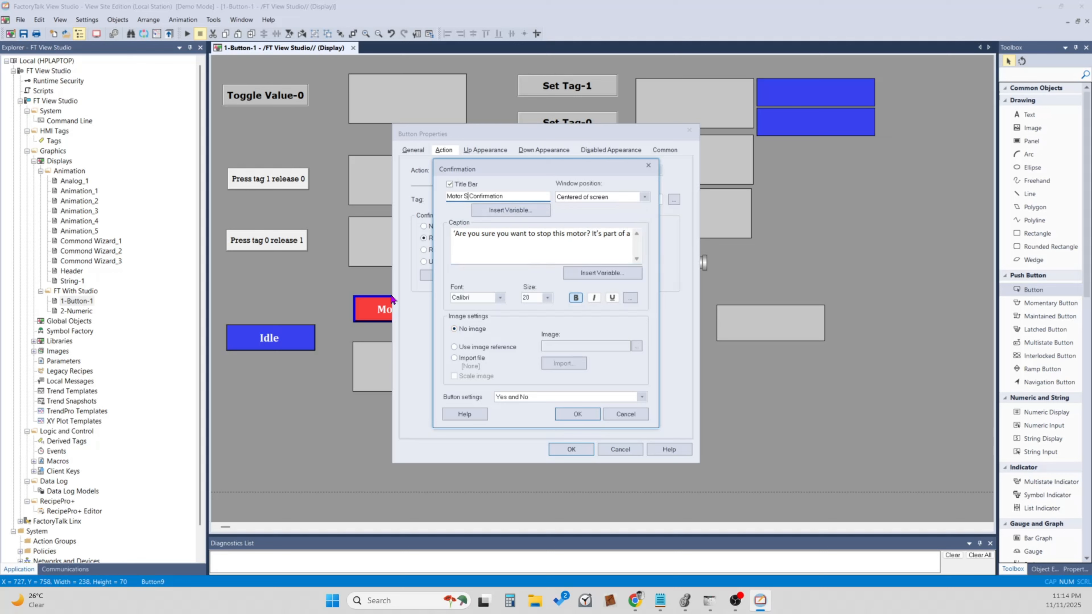
pyautogui.write('stop')
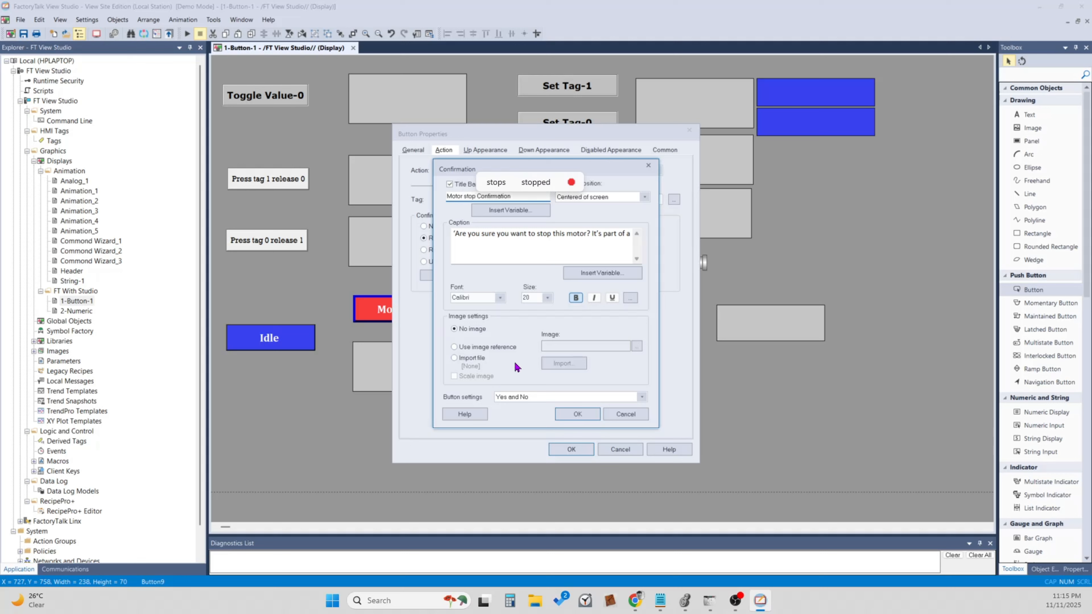
pyautogui.click(497, 183)
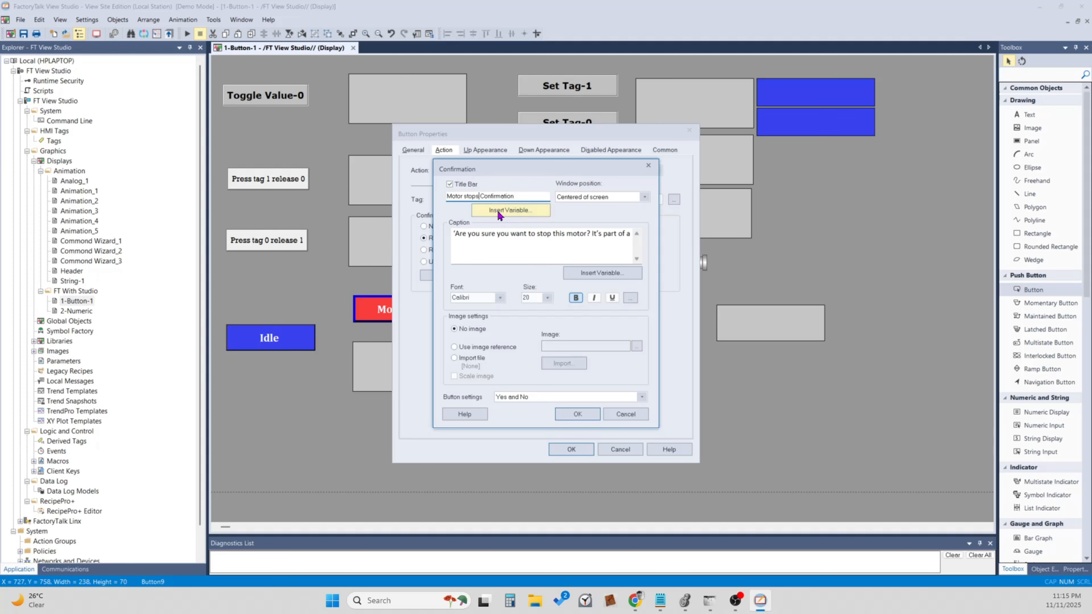
pyautogui.click(584, 416)
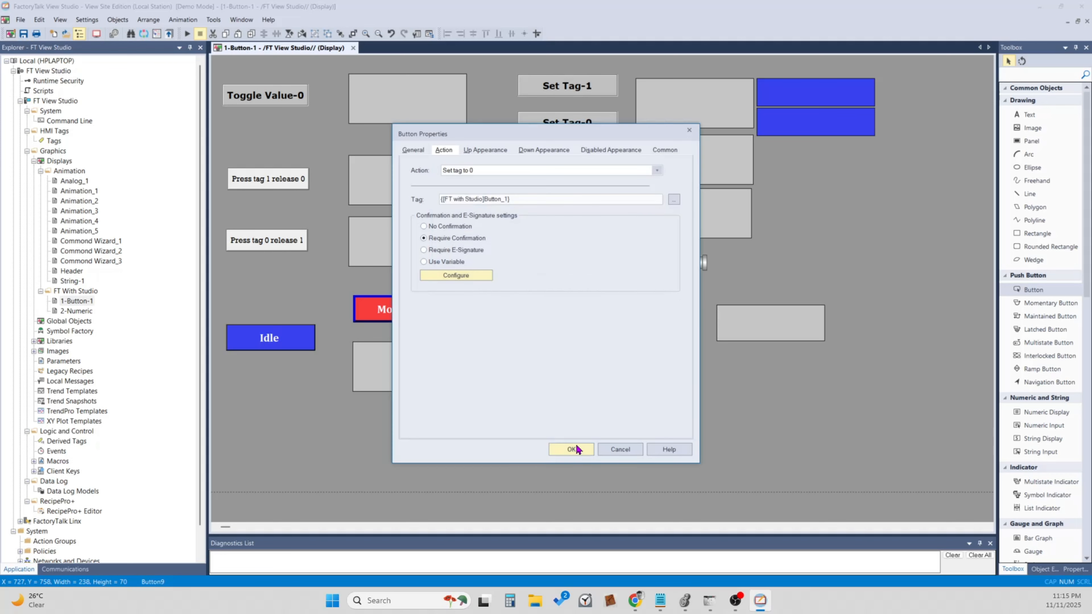
pyautogui.click(574, 448)
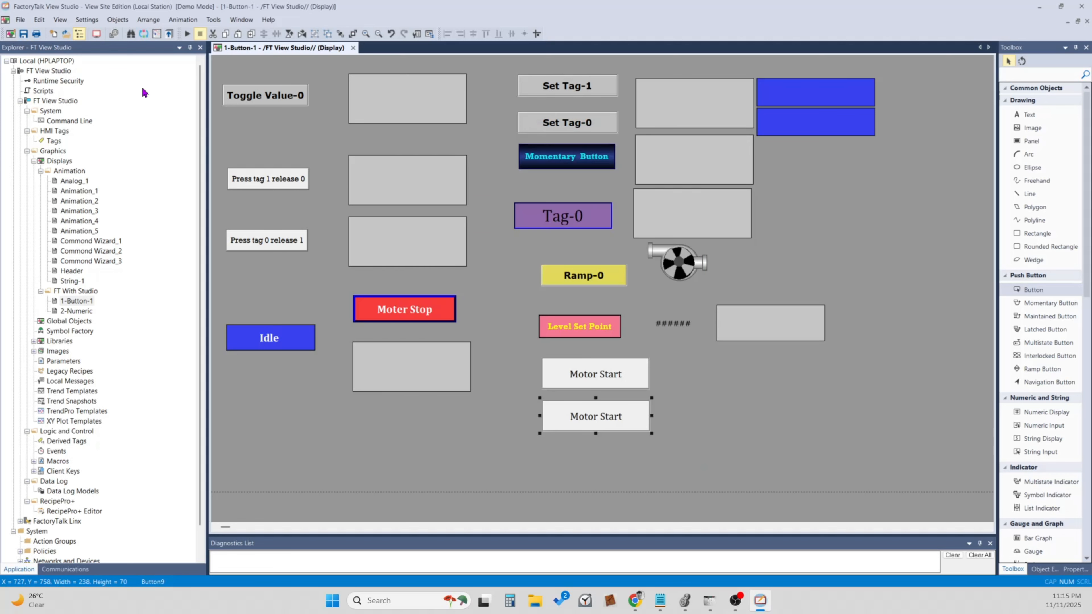
pyautogui.click(24, 33)
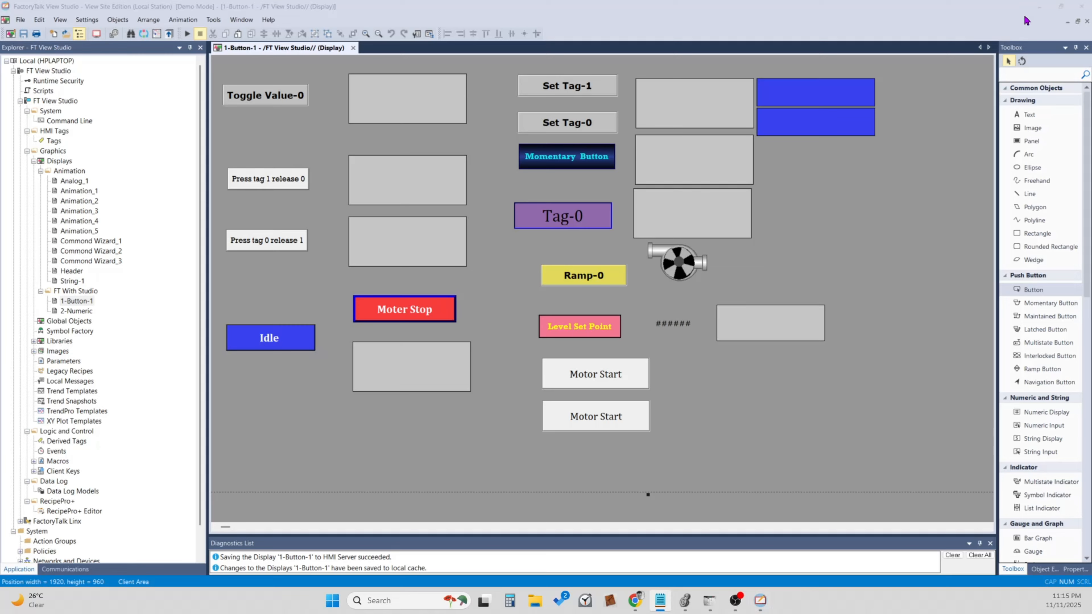
# Launch the FT with Studio runtime client from the desktop and open its Button-1 display.
pyautogui.click(1037, 8)
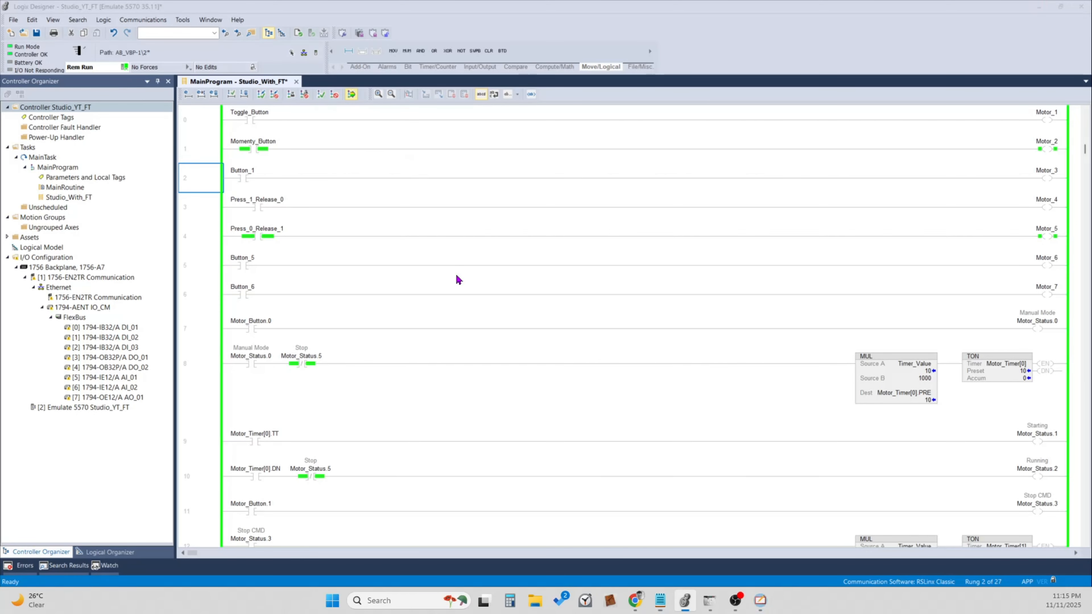
pyautogui.click(496, 427)
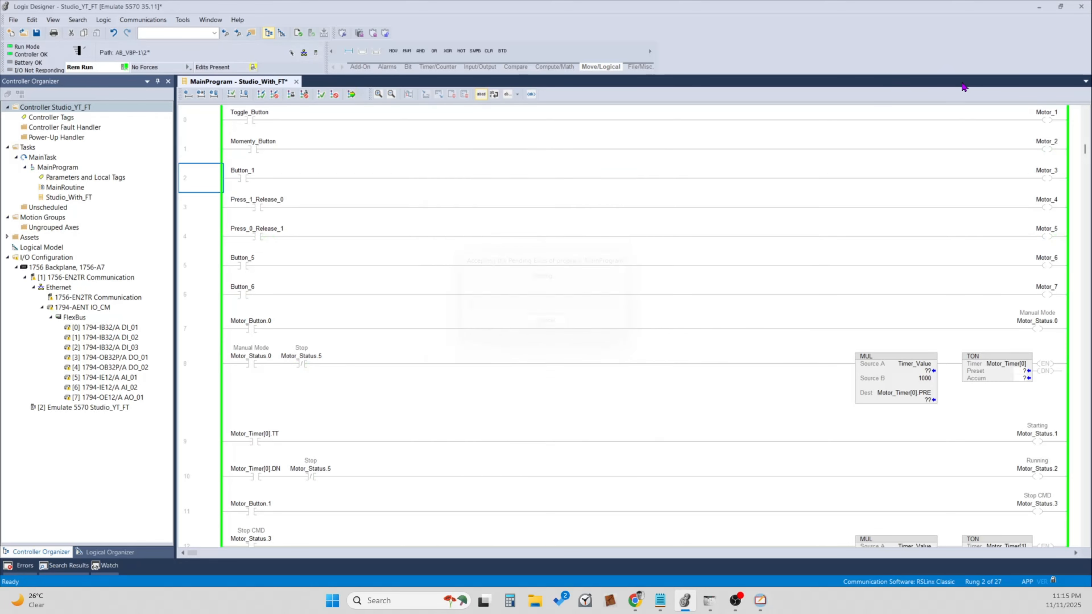
pyautogui.click(1039, 8)
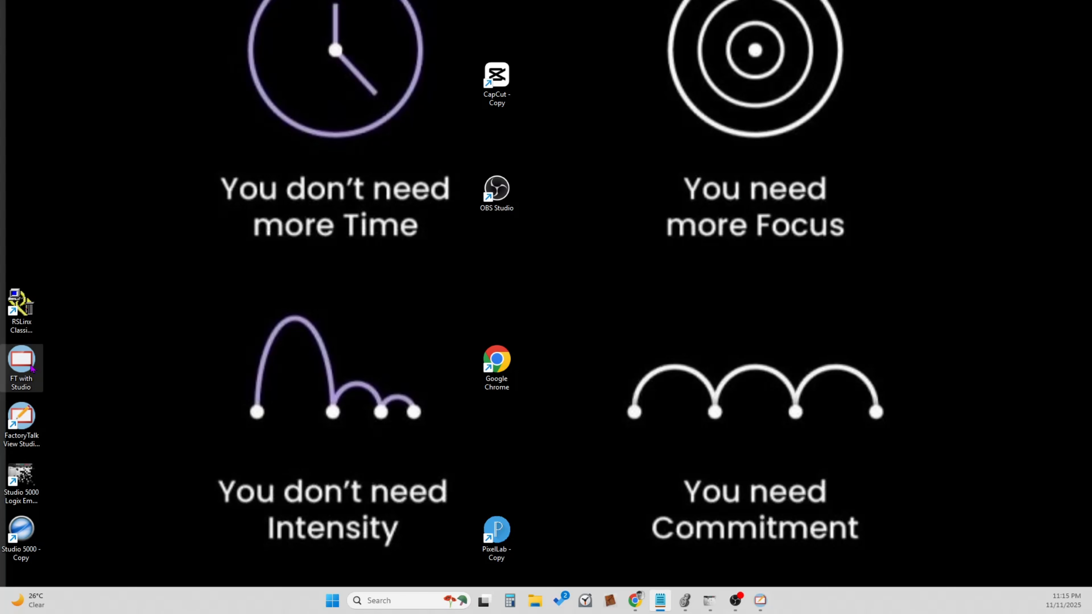
pyautogui.doubleClick(29, 368)
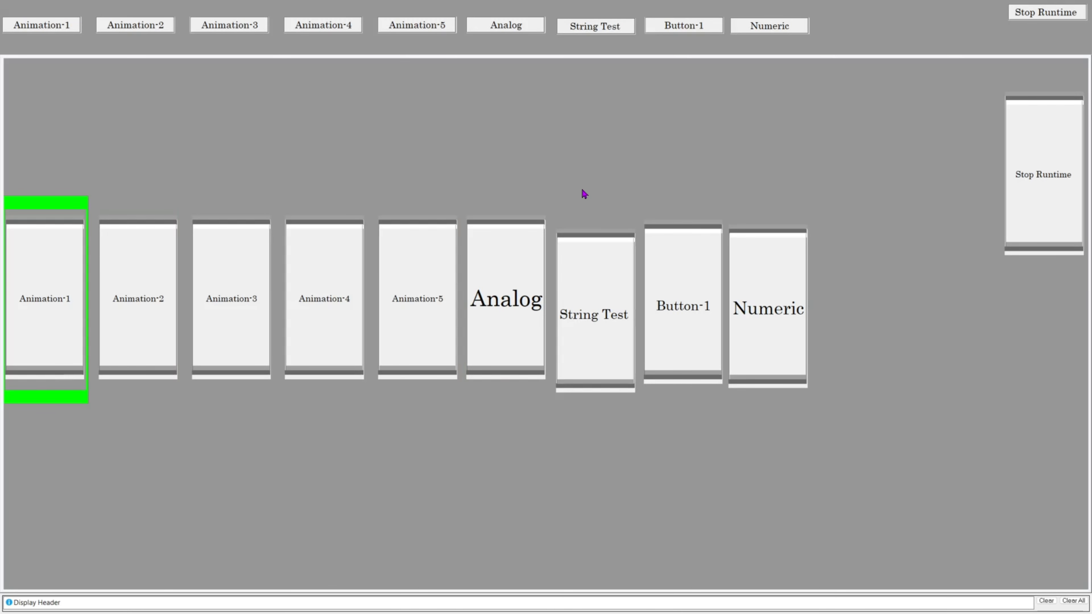
pyautogui.click(679, 27)
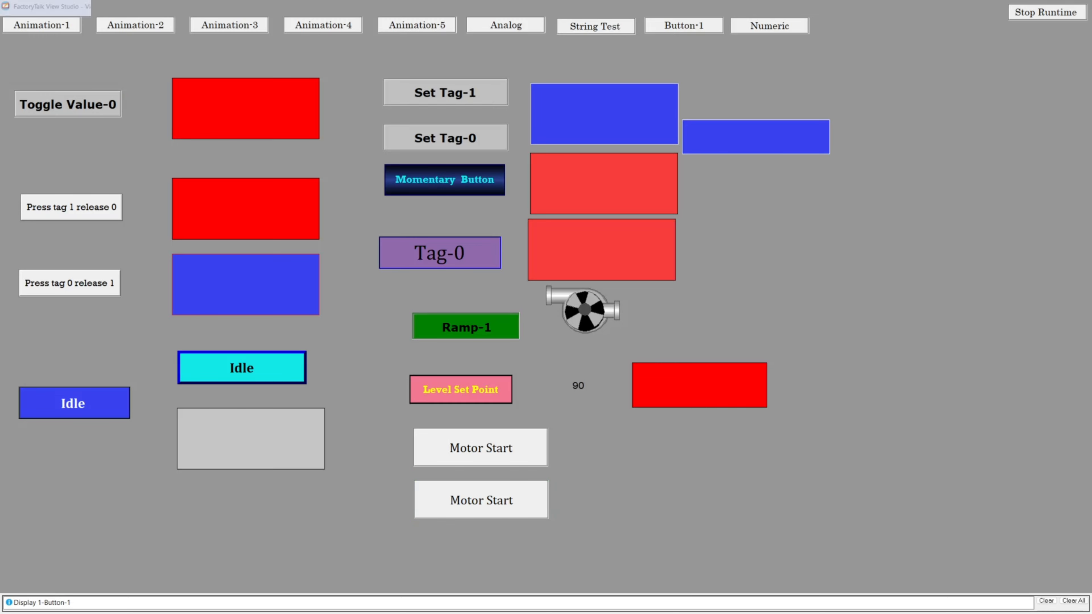
# Switch back to FactoryTalk View Studio, change the lower Motor Start button's caption to "Motor Stop" and save the display.
pyautogui.hotkey('alt', 'Tab')
pyautogui.doubleClick(593, 423)
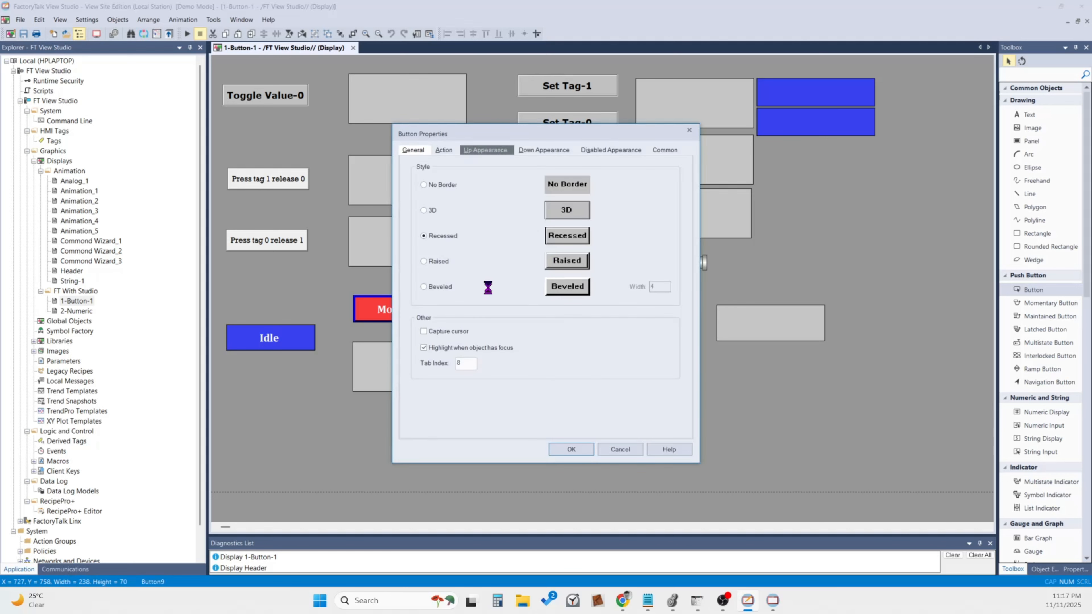
pyautogui.click(455, 248)
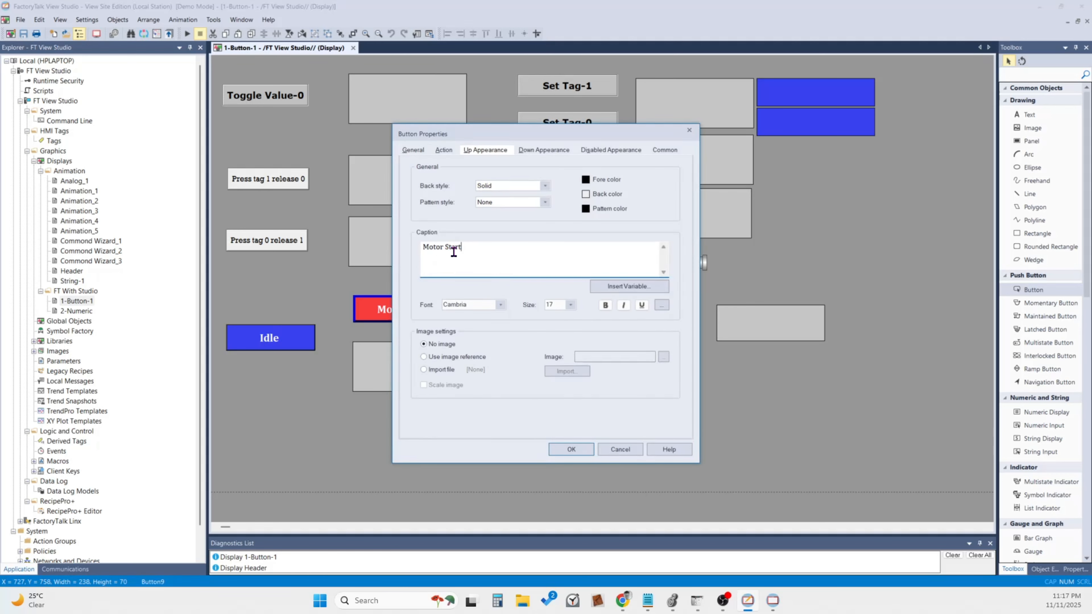
pyautogui.moveTo(452, 248); pyautogui.dragTo(467, 250)
pyautogui.write('op')
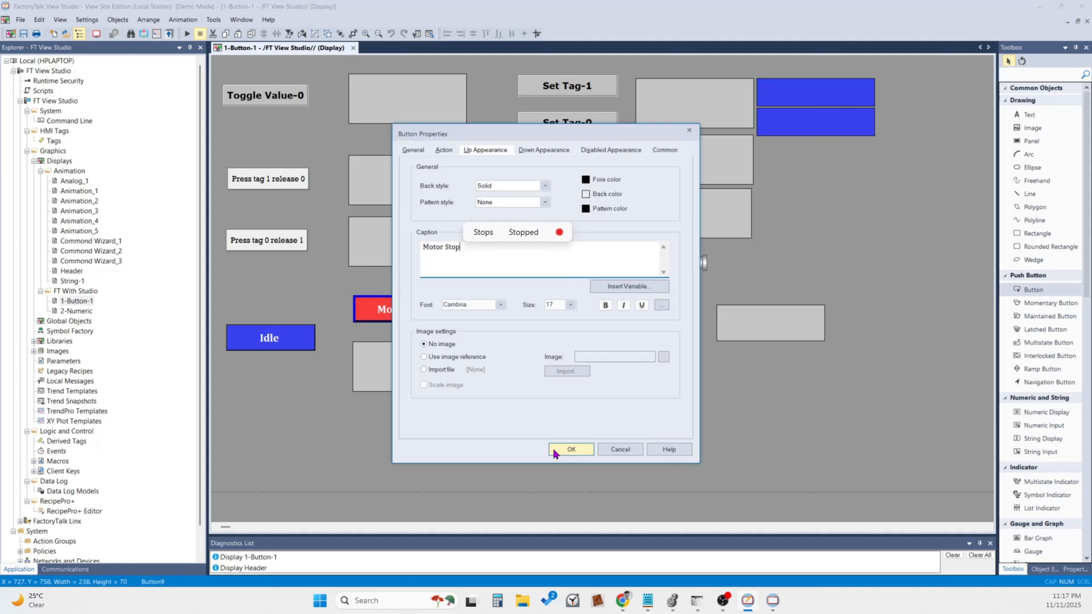
pyautogui.click(570, 449)
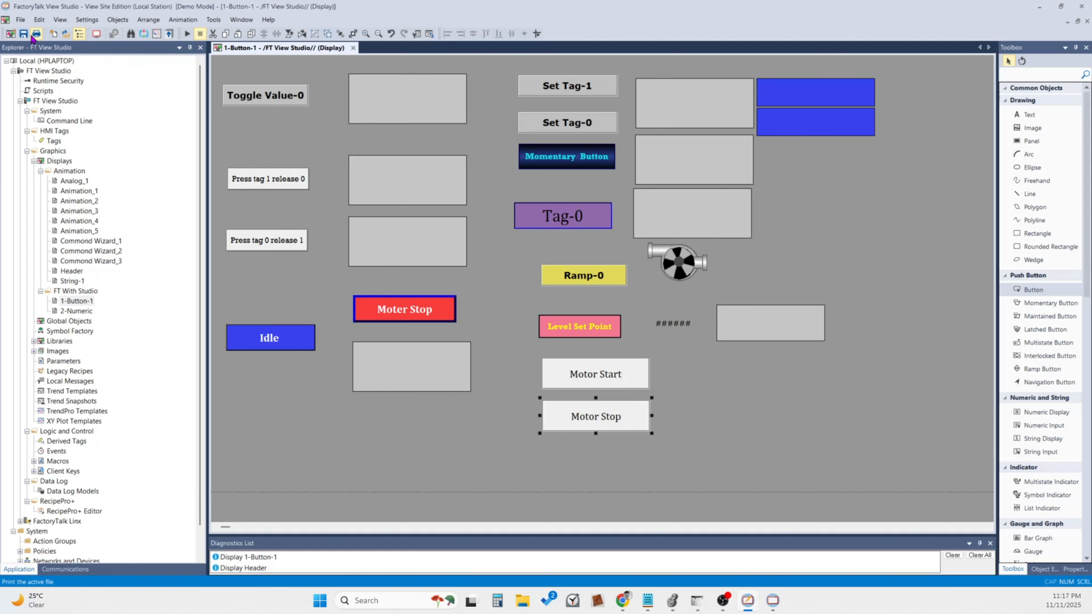
pyautogui.click(640, 469)
# Switch to the runtime client, reload the Button-1 display and test the Motor Start button's confirmation window.
pyautogui.click(766, 601)
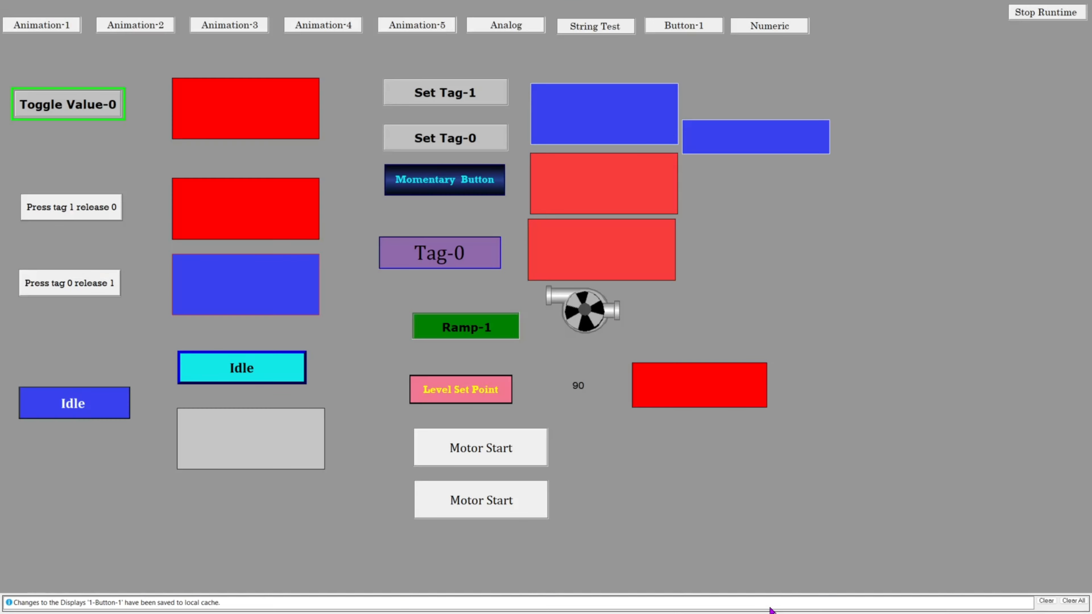
pyautogui.click(630, 26)
pyautogui.click(682, 26)
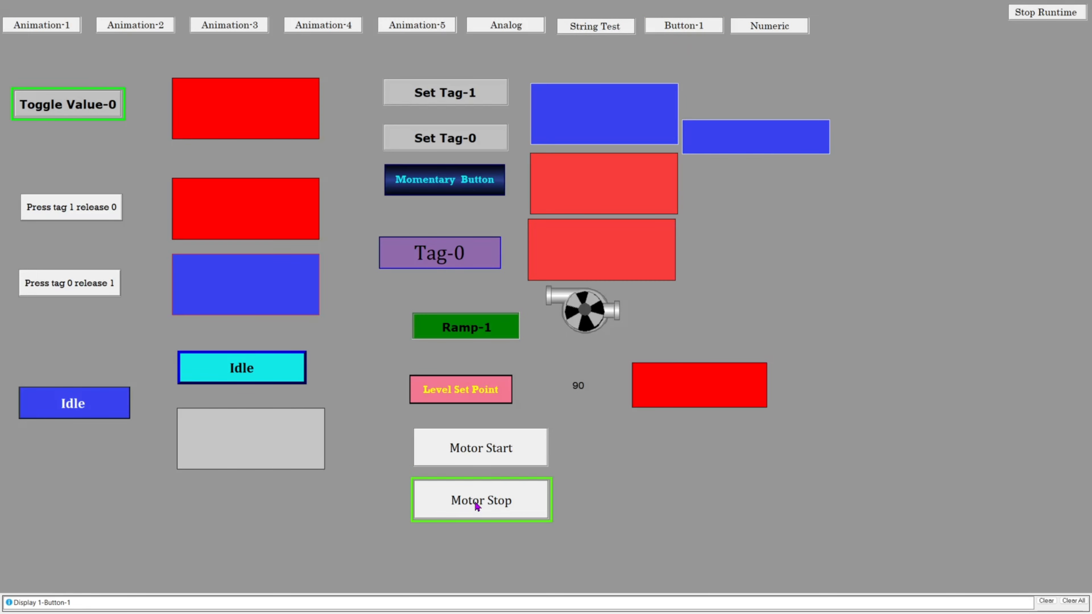
pyautogui.click(486, 452)
pyautogui.moveTo(531, 292); pyautogui.dragTo(666, 250)
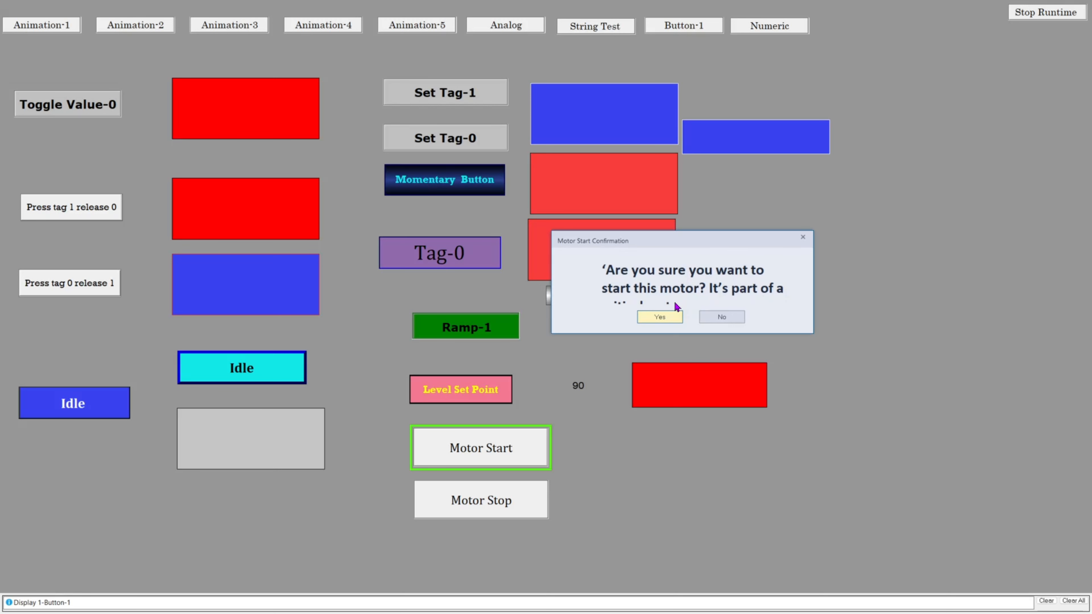
# Return to FactoryTalk View Studio and set the Motor Start button's confirmation caption to font size 12.
pyautogui.click(573, 478)
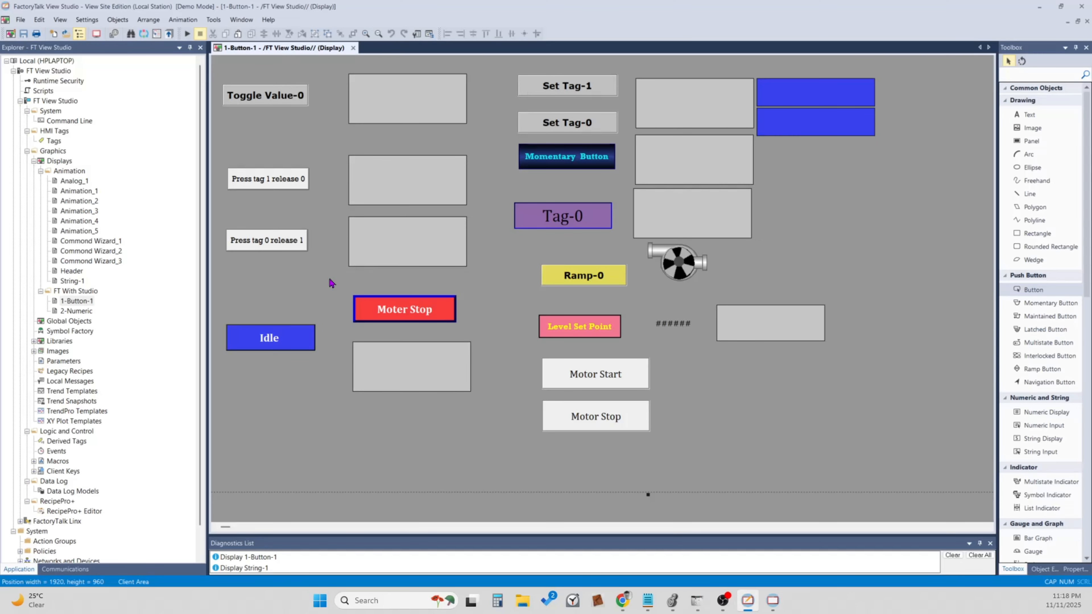
pyautogui.doubleClick(603, 371)
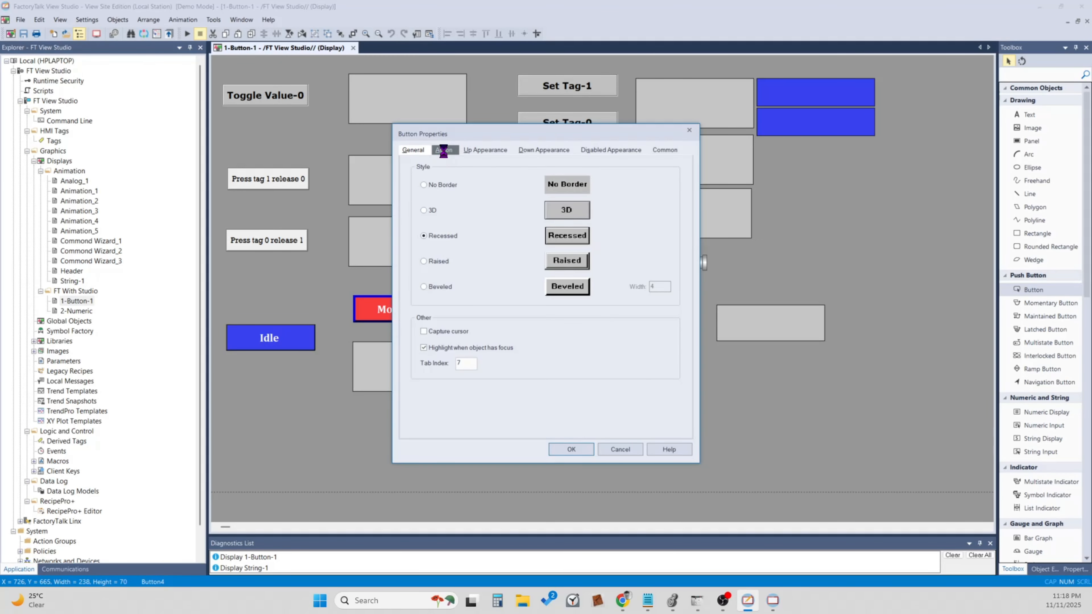
pyautogui.click(447, 152)
pyautogui.click(477, 278)
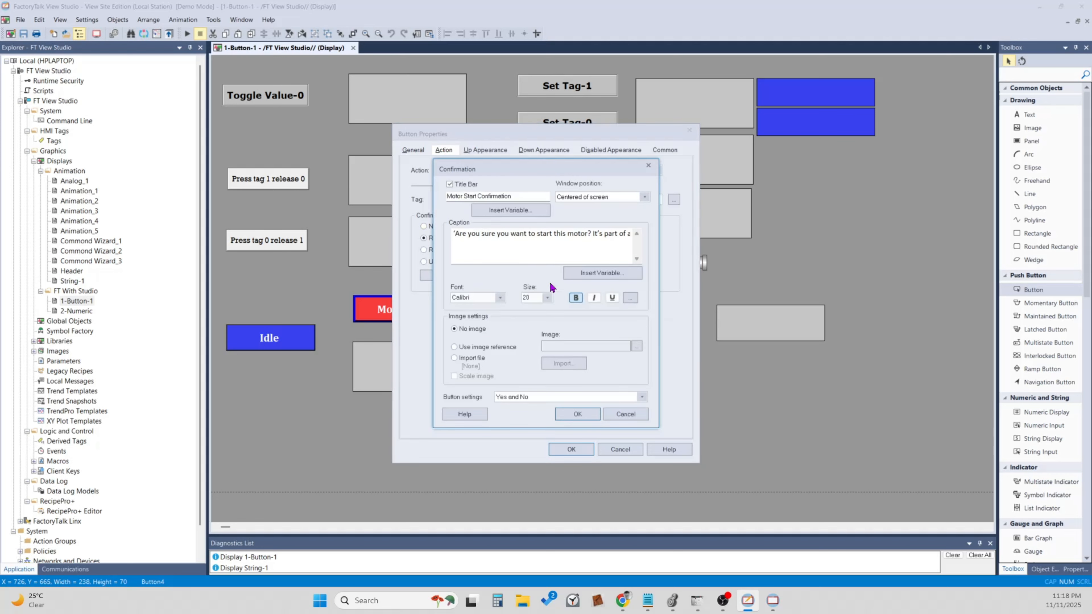
pyautogui.click(547, 298)
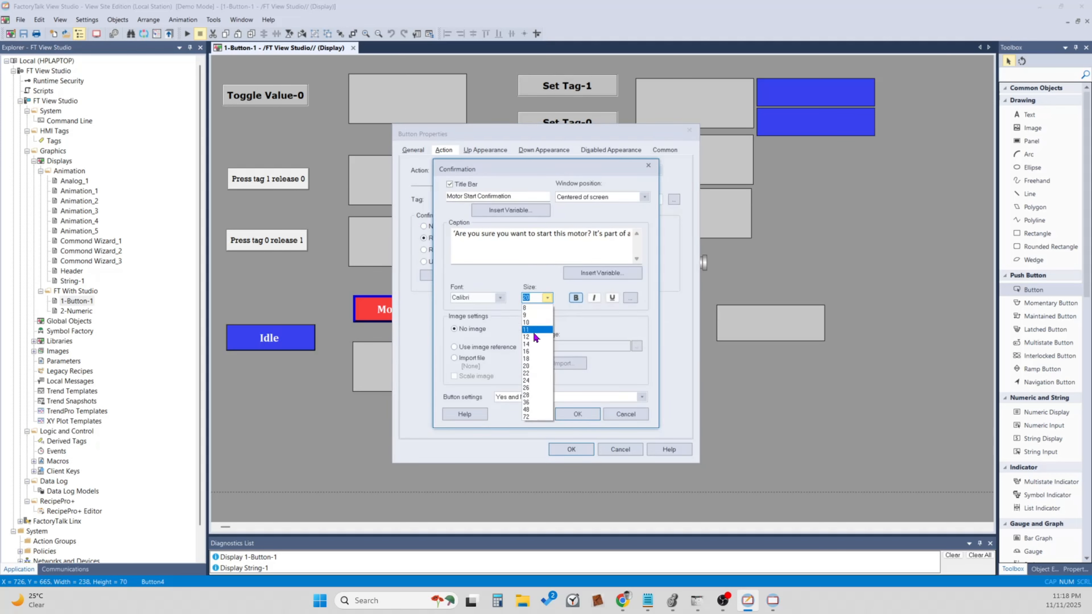
pyautogui.click(525, 337)
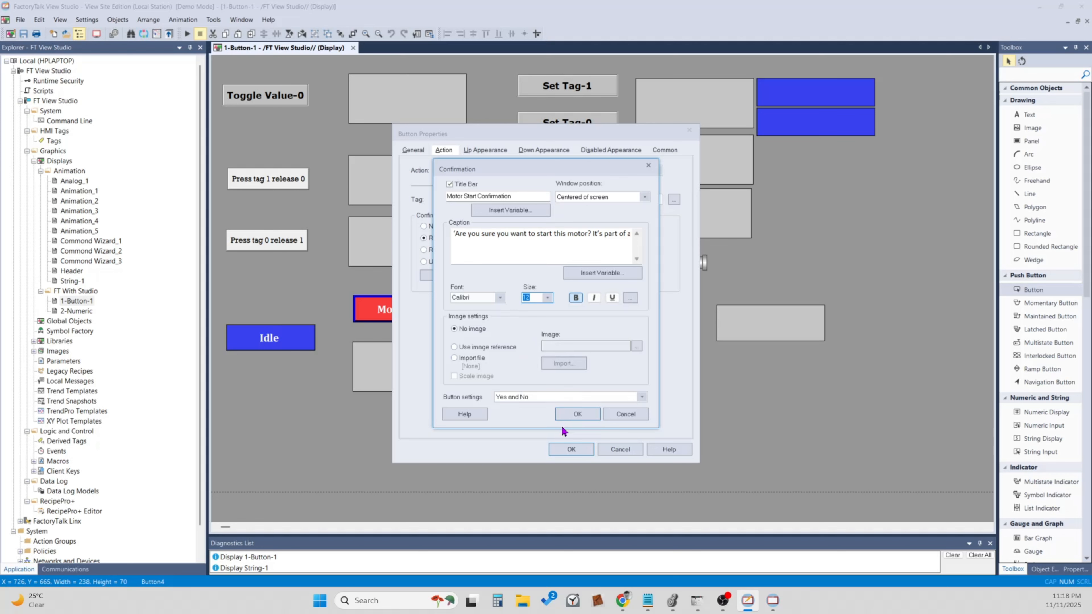
pyautogui.click(564, 415)
pyautogui.click(573, 449)
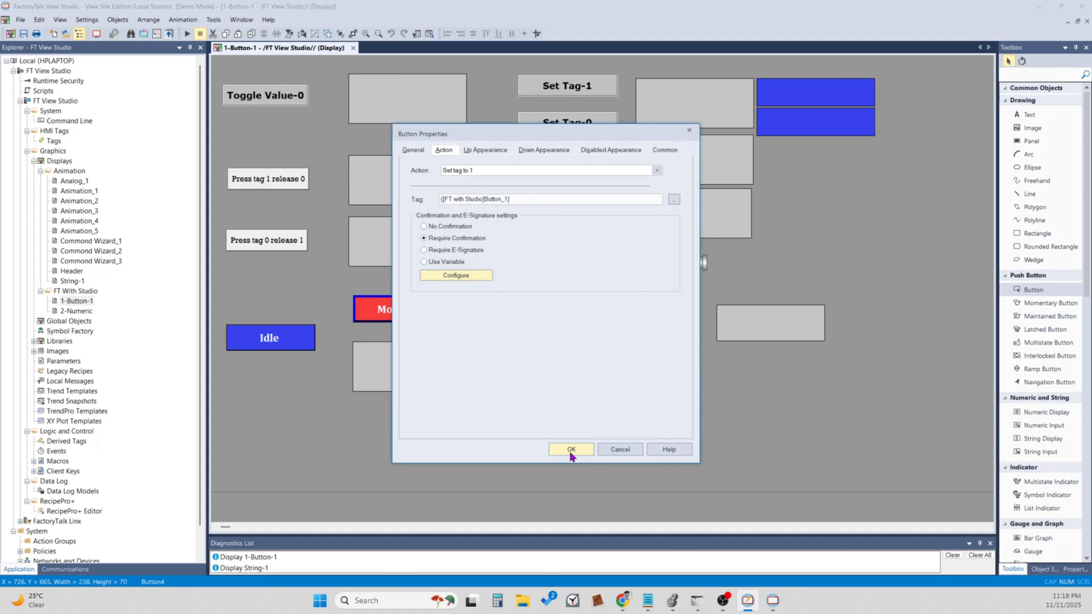
# Set the Motor Stop button's caption to font size 12 and save the display.
pyautogui.doubleClick(581, 408)
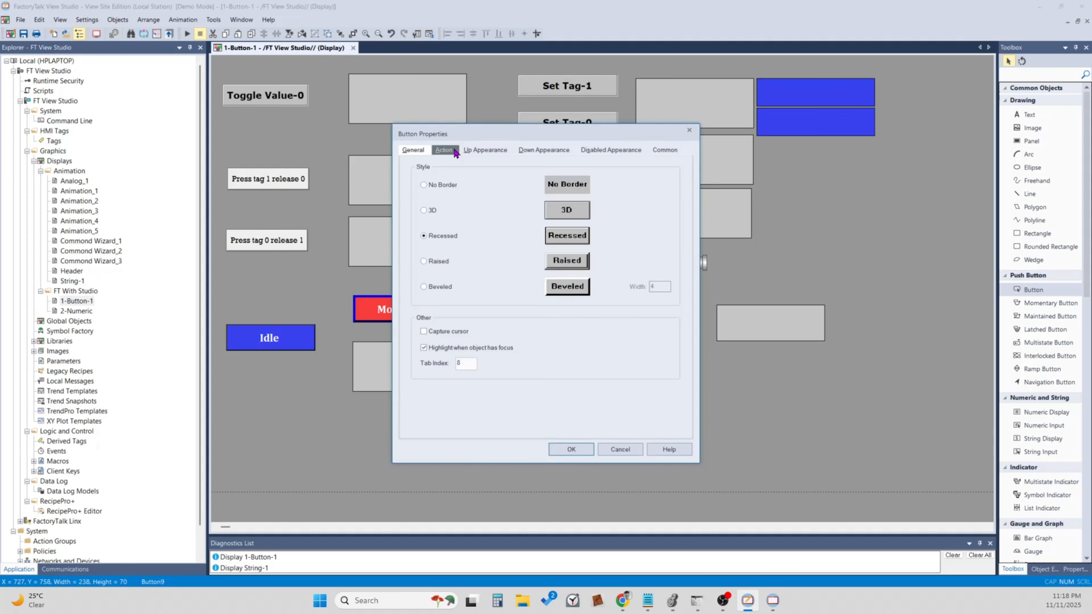
pyautogui.click(443, 149)
pyautogui.click(482, 150)
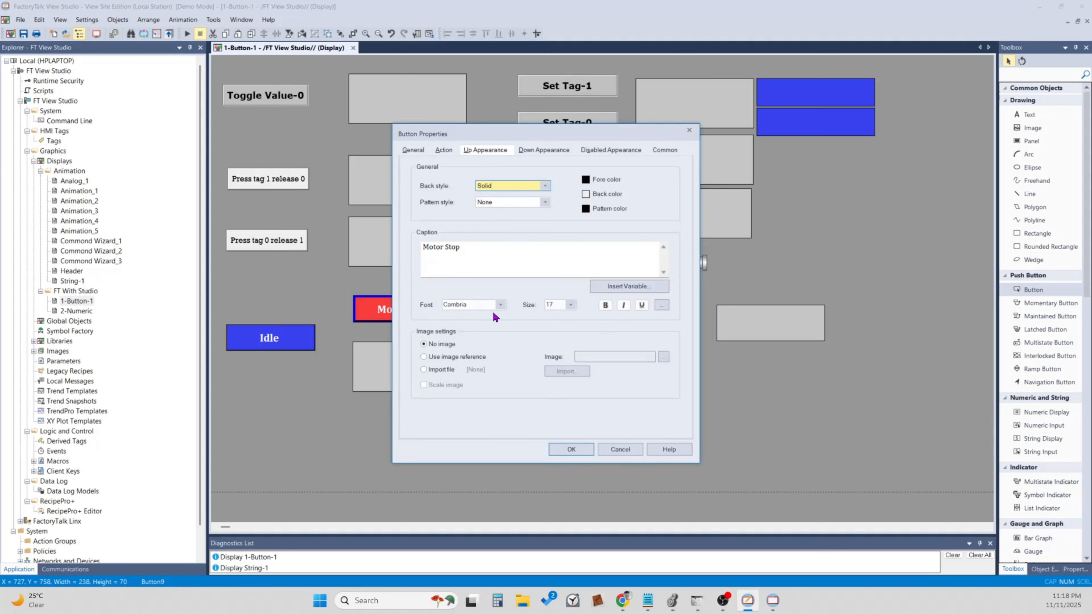
pyautogui.click(573, 305)
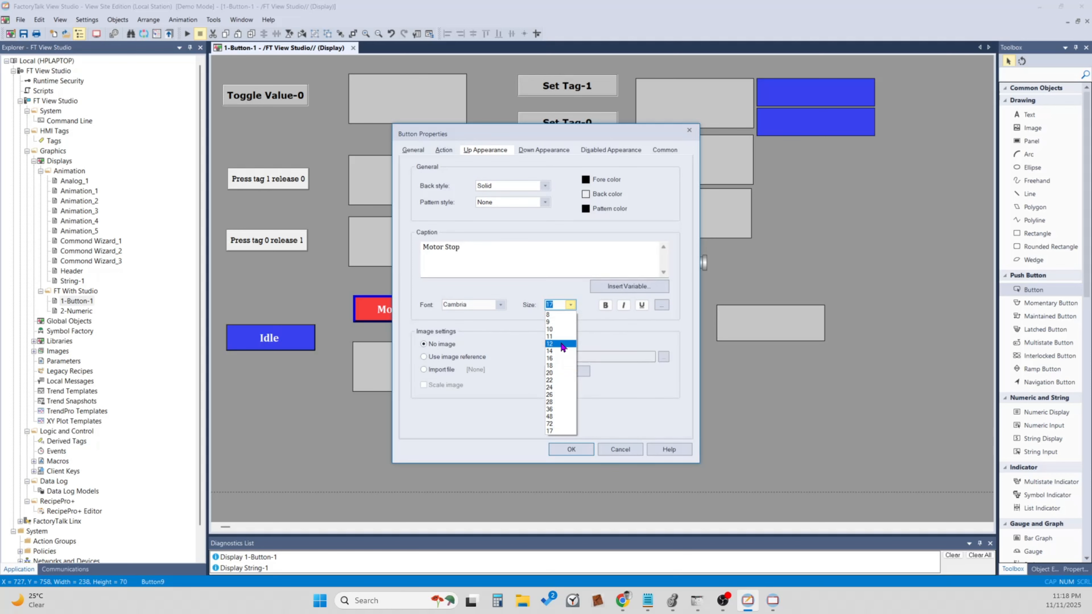
pyautogui.click(565, 345)
pyautogui.click(609, 447)
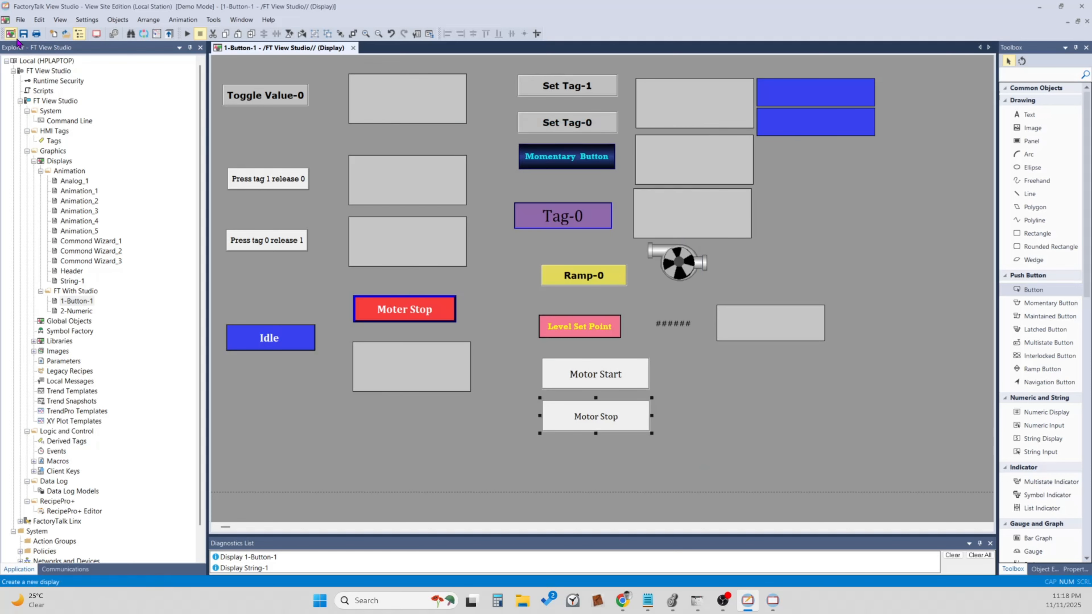
pyautogui.click(701, 523)
# Switch to the runtime client, dismiss the open Motor Start confirmation and reload the Button-1 display.
pyautogui.click(772, 600)
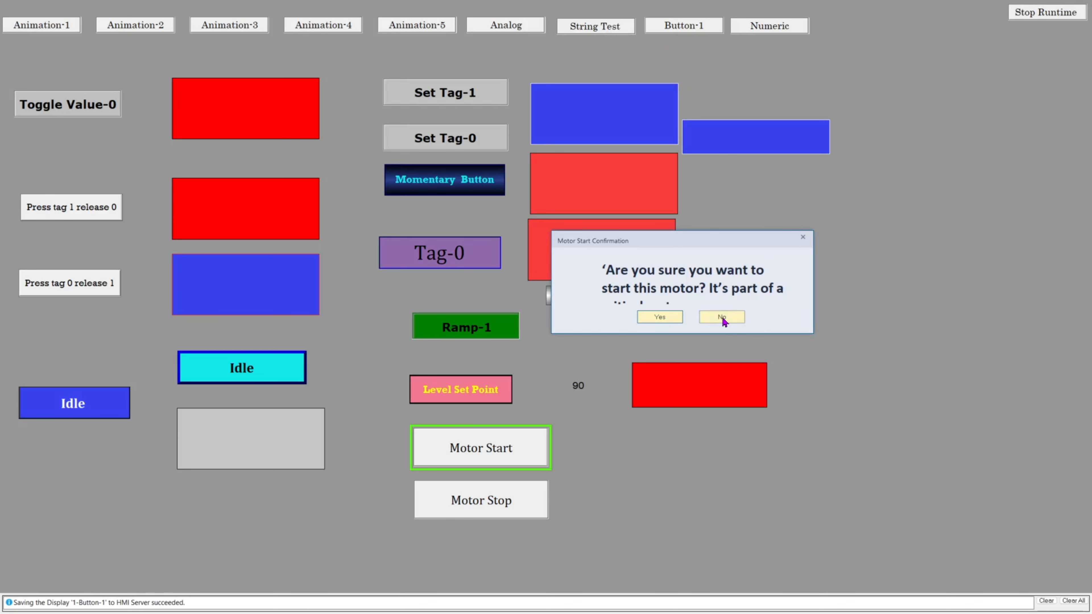
pyautogui.click(657, 317)
pyautogui.click(670, 29)
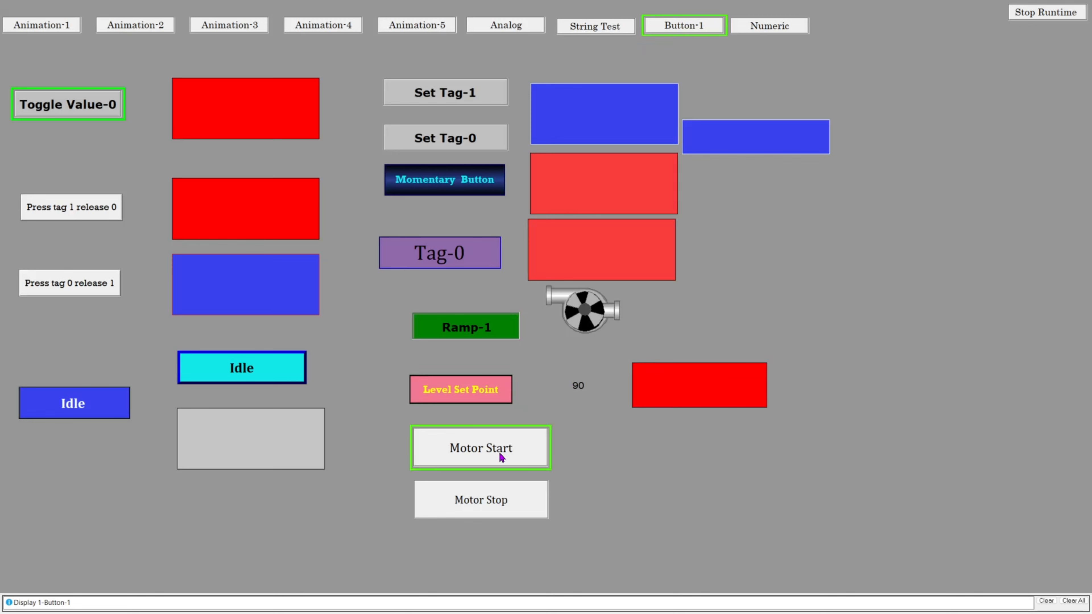
# Test Motor Start by answering its confirmation with Yes, and check Button_1 and the Motor_3 output in Logix Designer.
pyautogui.click(499, 453)
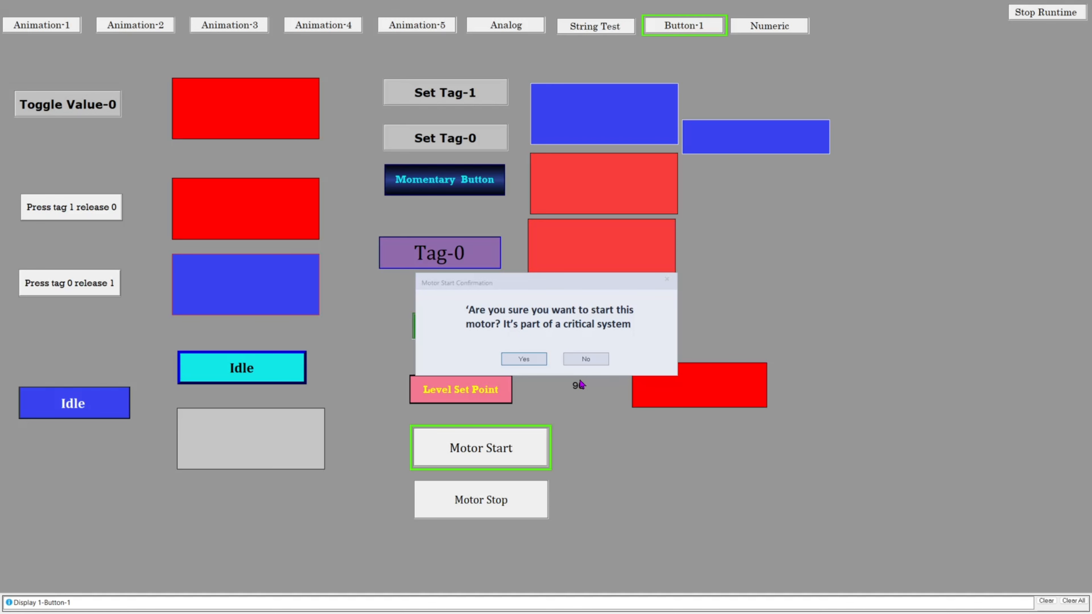
pyautogui.click(526, 361)
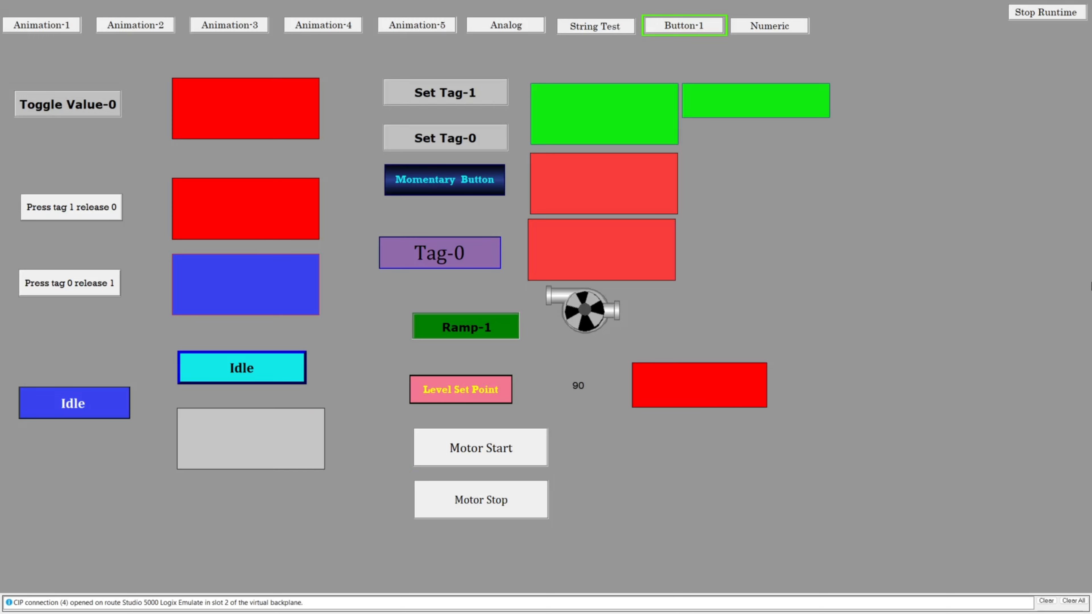
pyautogui.hotkey('alt', 'Tab')
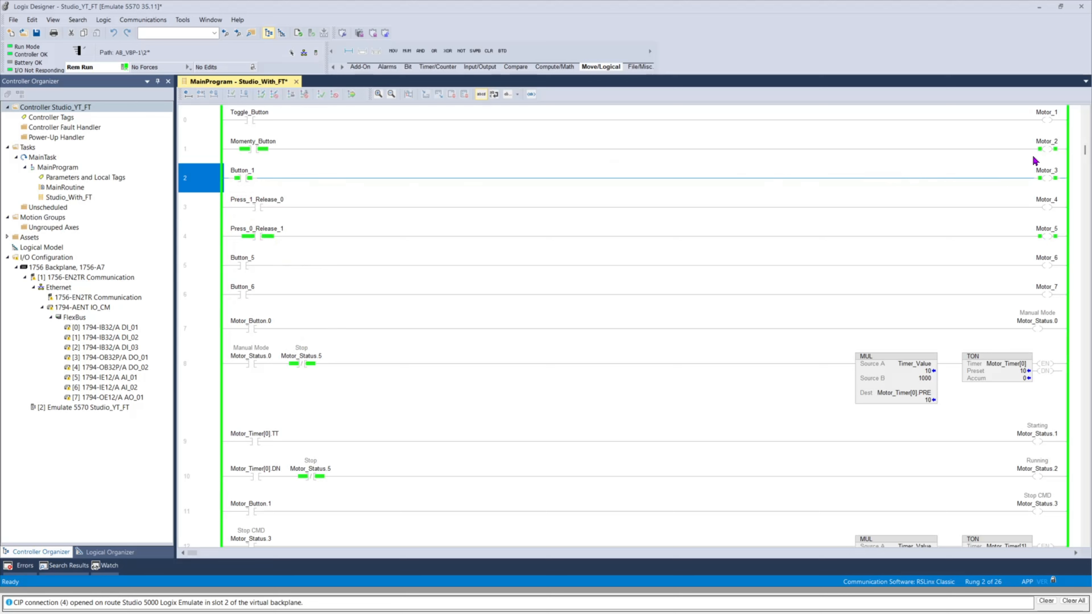
pyautogui.click(1048, 178)
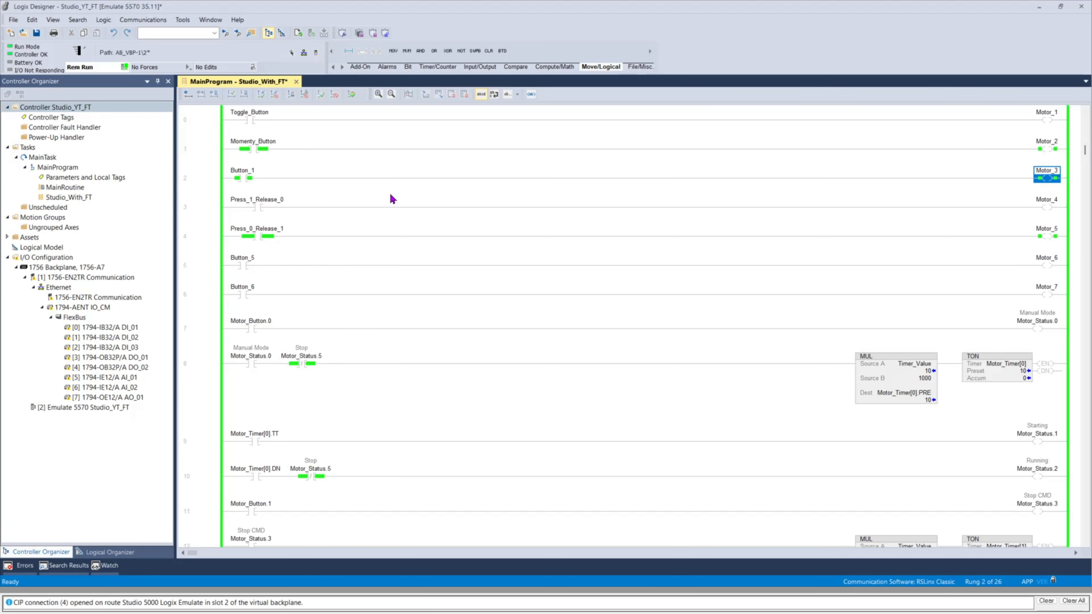
# Return to the runtime client and check the message layout of the Motor Stop button's confirmation window.
pyautogui.press('super')
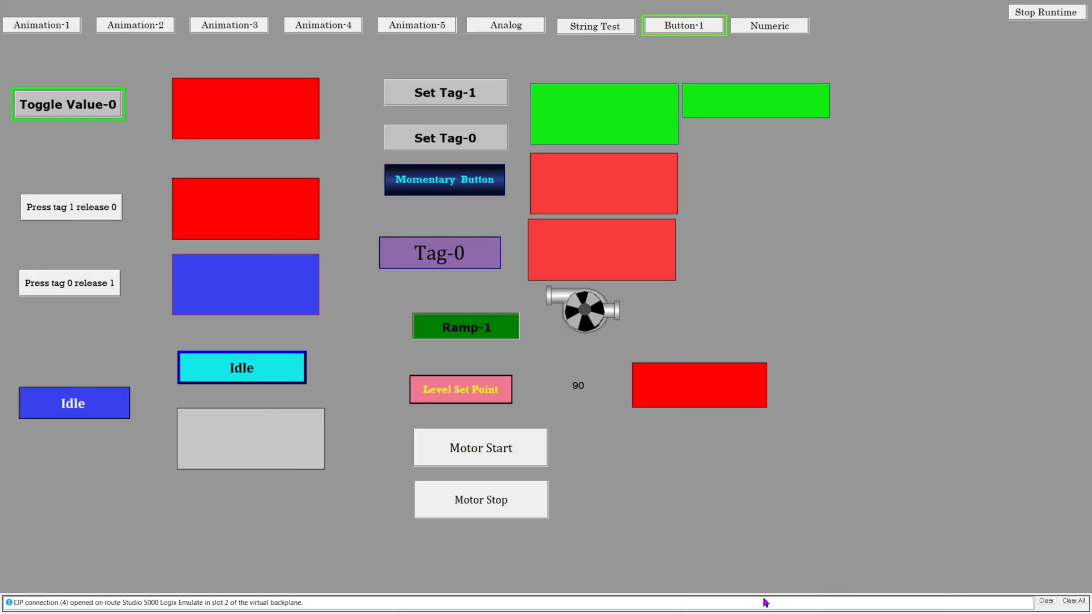
pyautogui.click(770, 601)
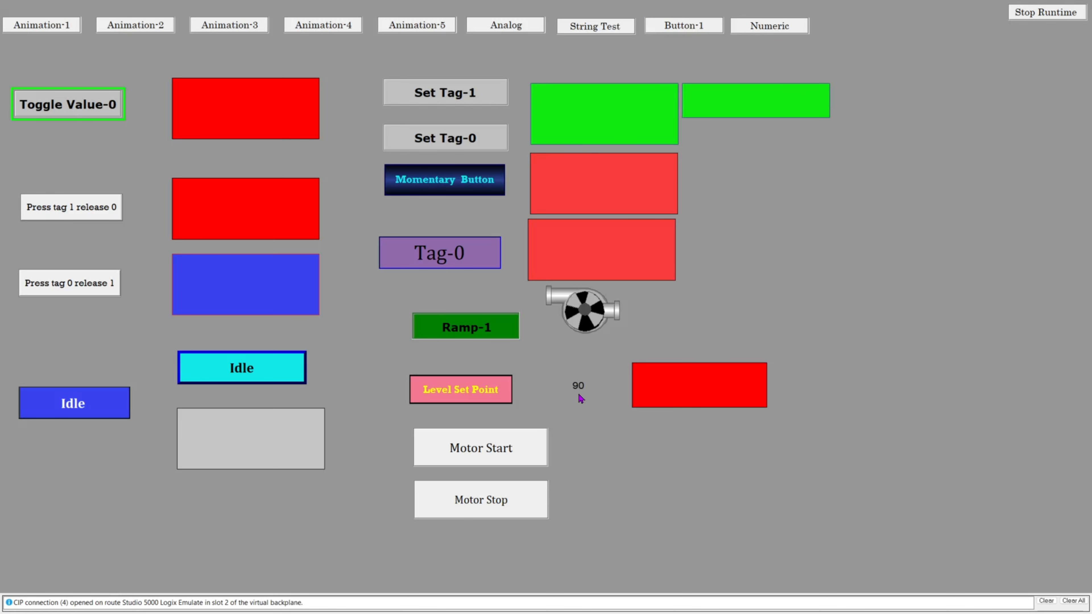
pyautogui.click(497, 512)
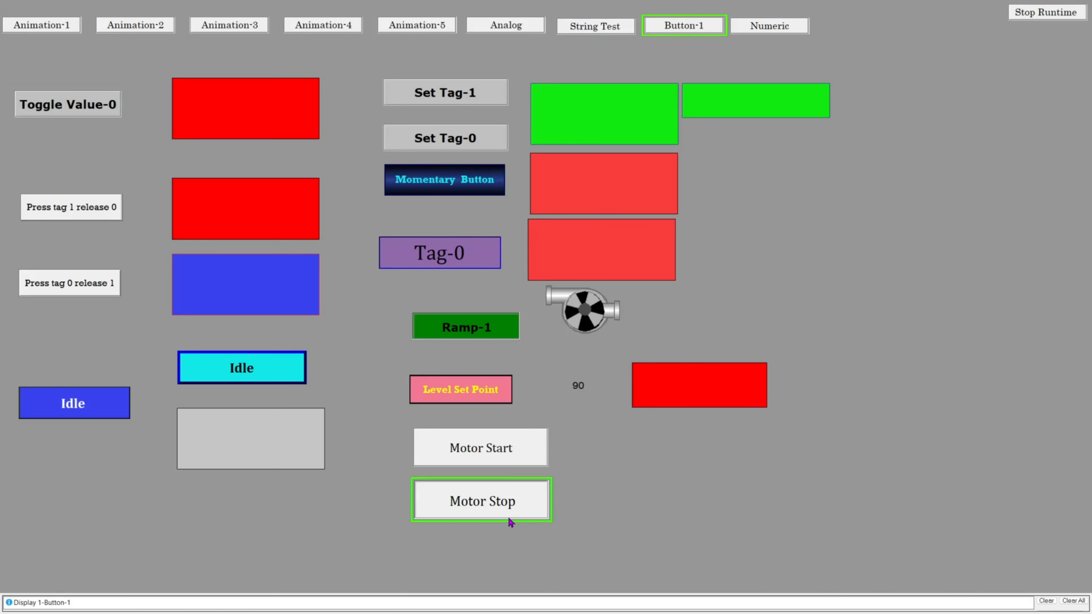
# Test Motor Stop by answering its confirmation with Yes, and Motor Start by answering No.
pyautogui.click(509, 515)
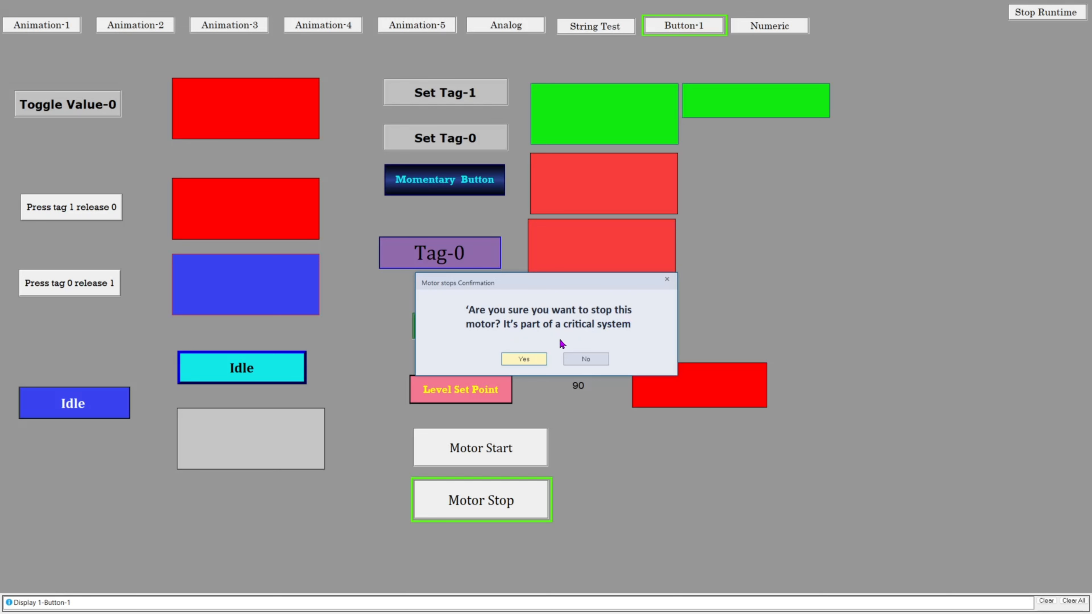
pyautogui.click(524, 358)
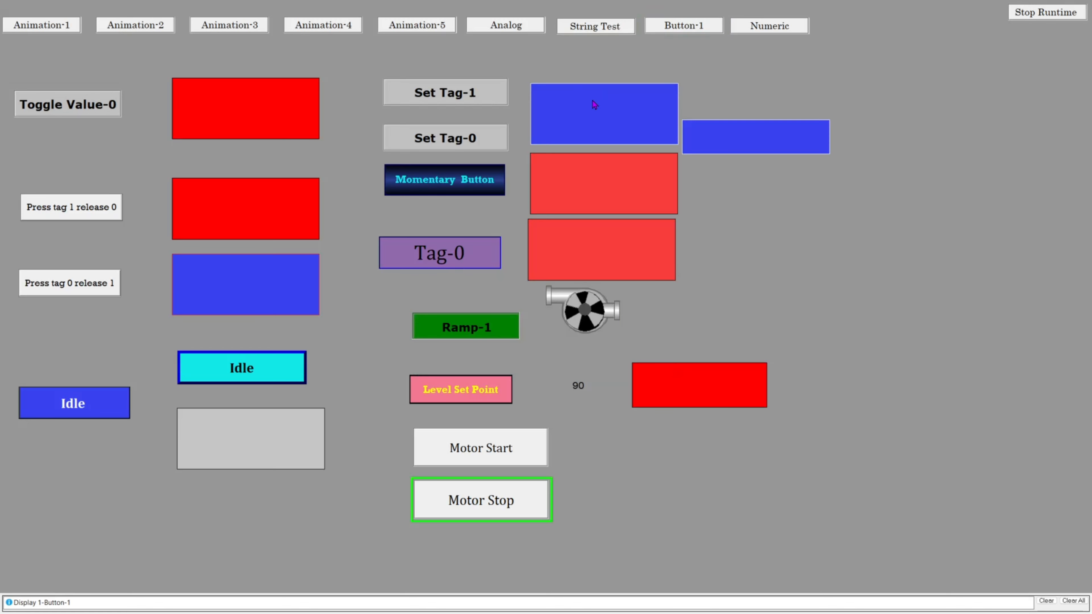
pyautogui.click(466, 455)
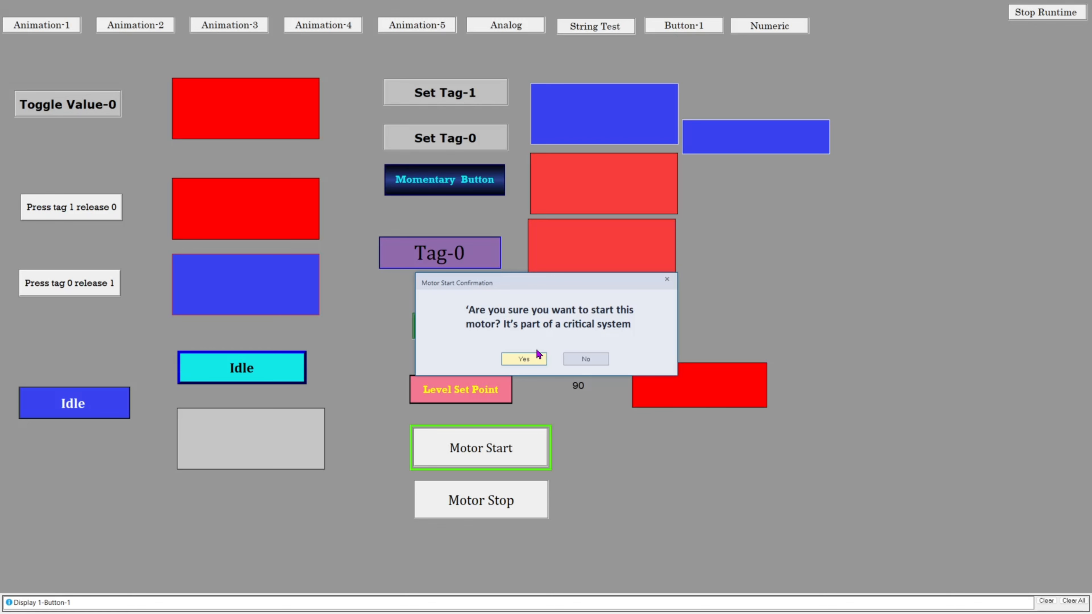
pyautogui.click(586, 360)
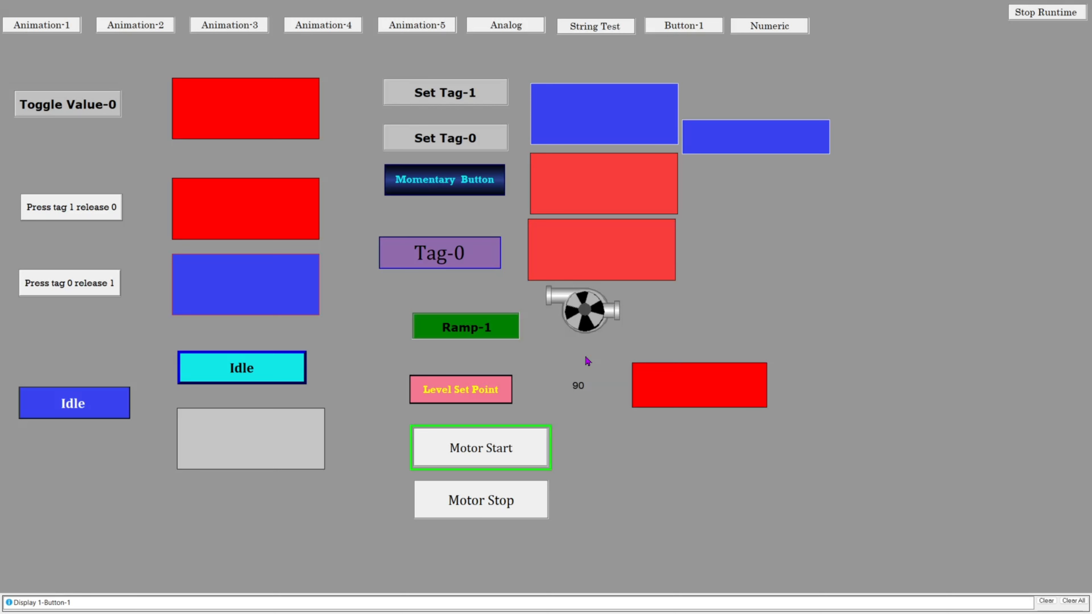